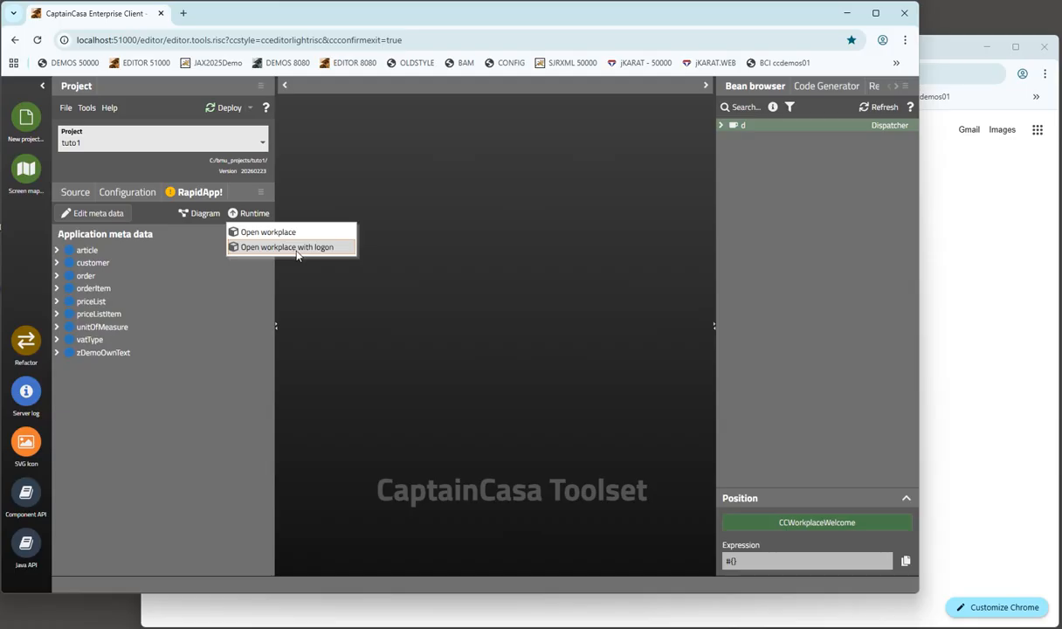
- Launch the tuto1 workplace with its logon screen in a new browser tab from the Runtime menu
left_click(297, 253)
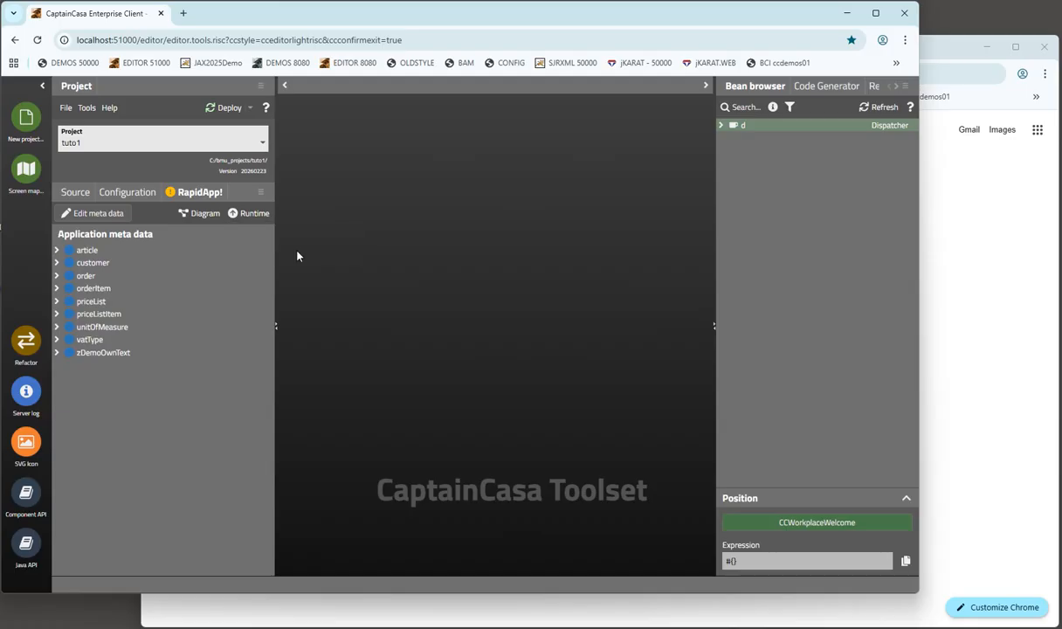
- Copy the logon page URL and load it in the second browser window
left_click(337, 39)
key("ctrl+c")
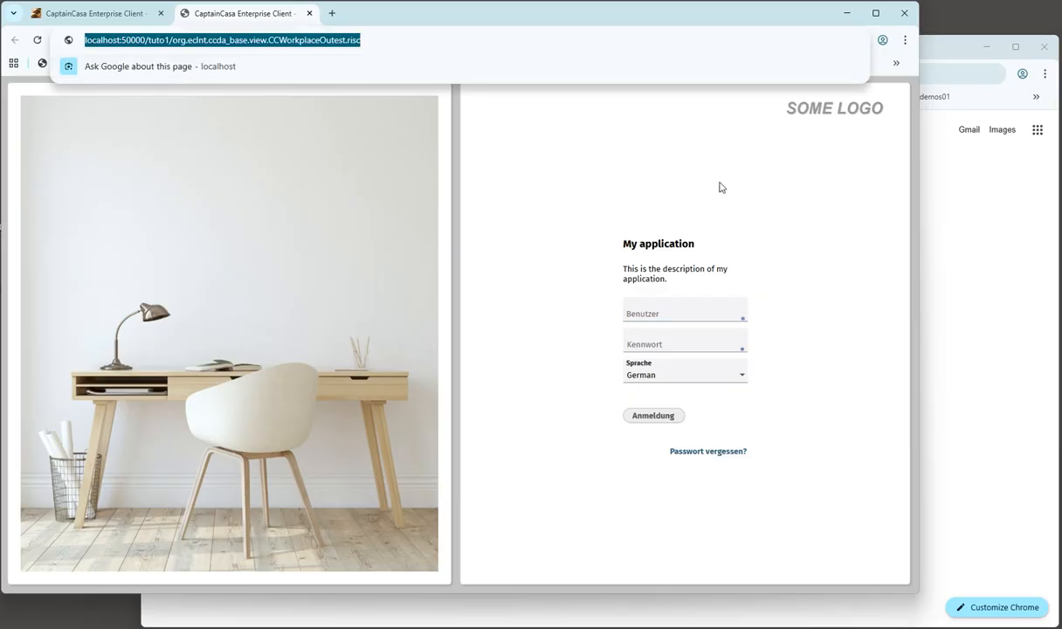
left_click(967, 302)
left_click(499, 70)
key("ctrl+v")
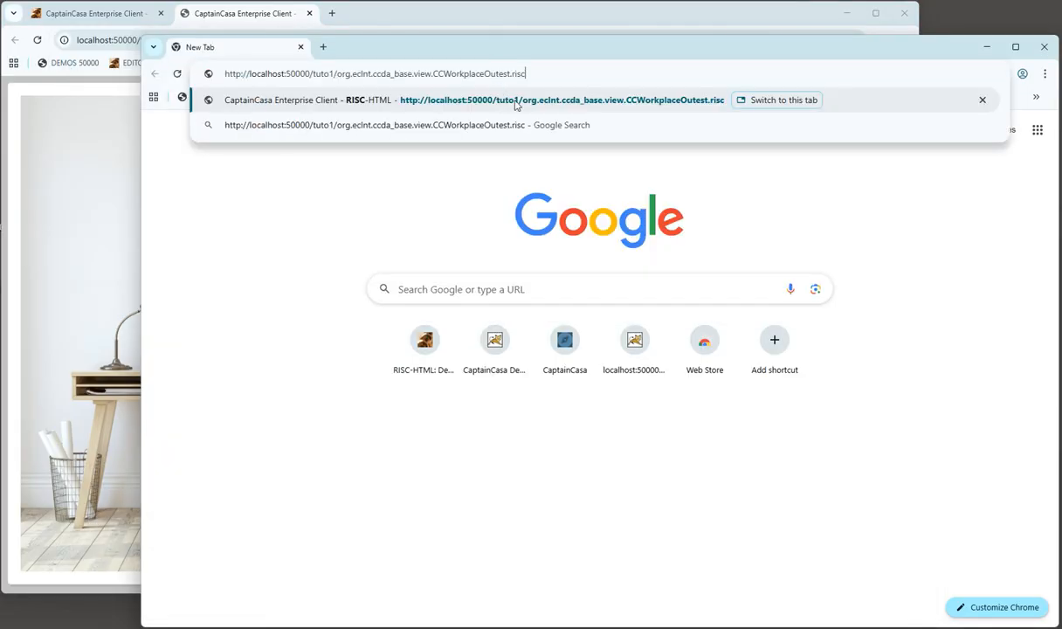
key("Return")
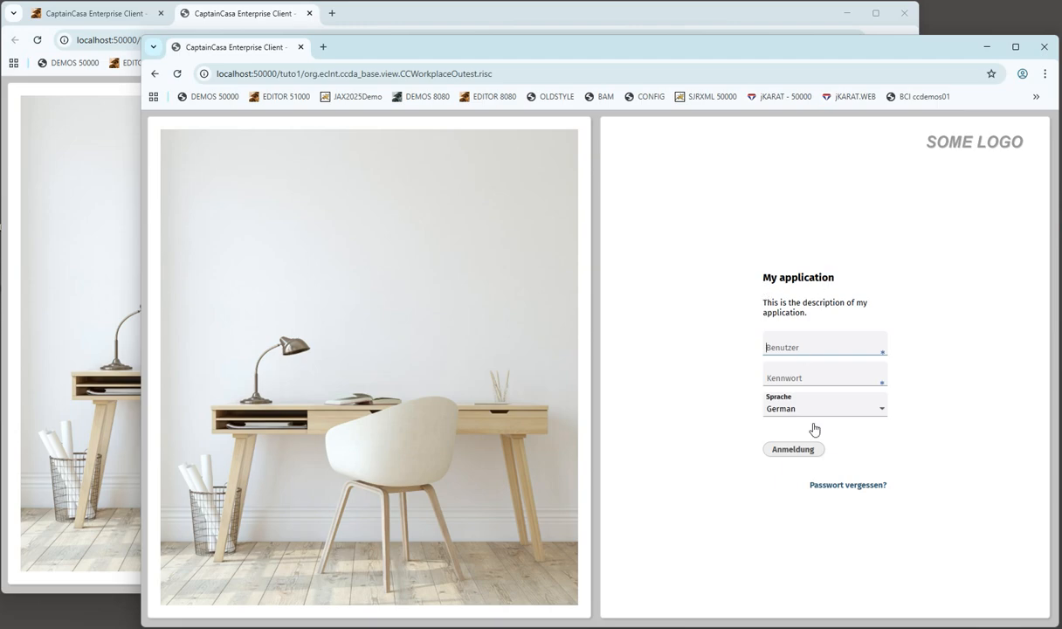
- Log on as the demo user with its password and dismiss the saved-passwords warning
type("demno")
key("shift+Tab")
type("demo")
key("Tab")
type("de")
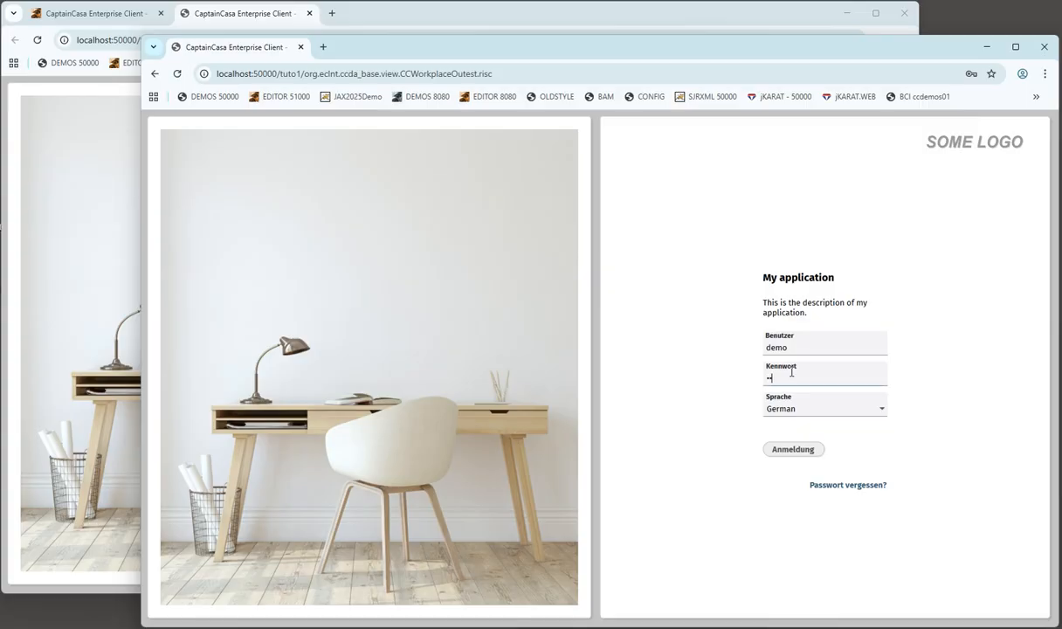
key("Return")
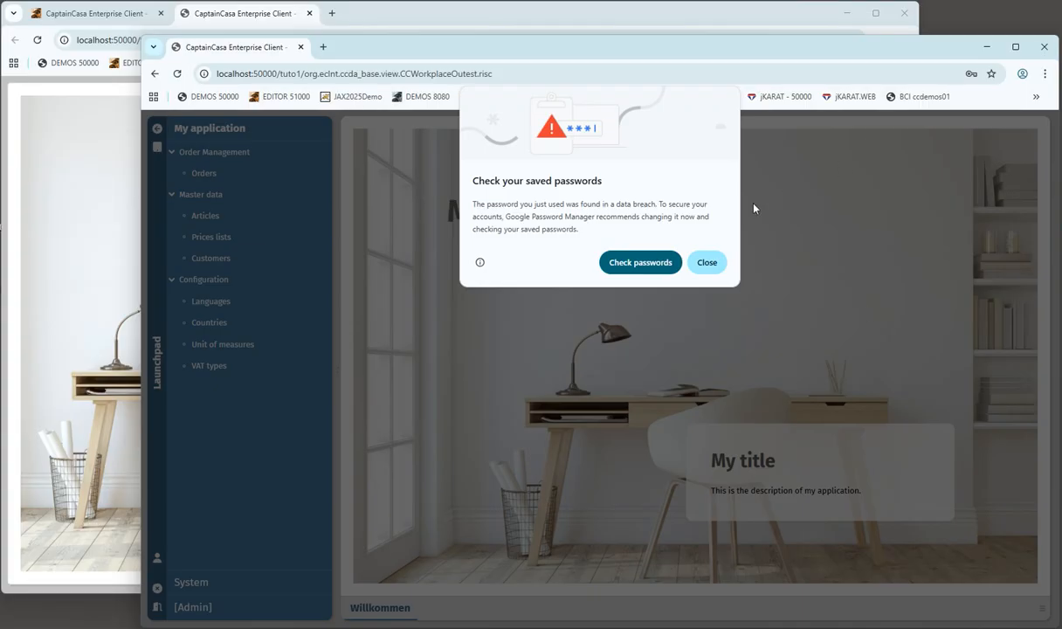
left_click(706, 262)
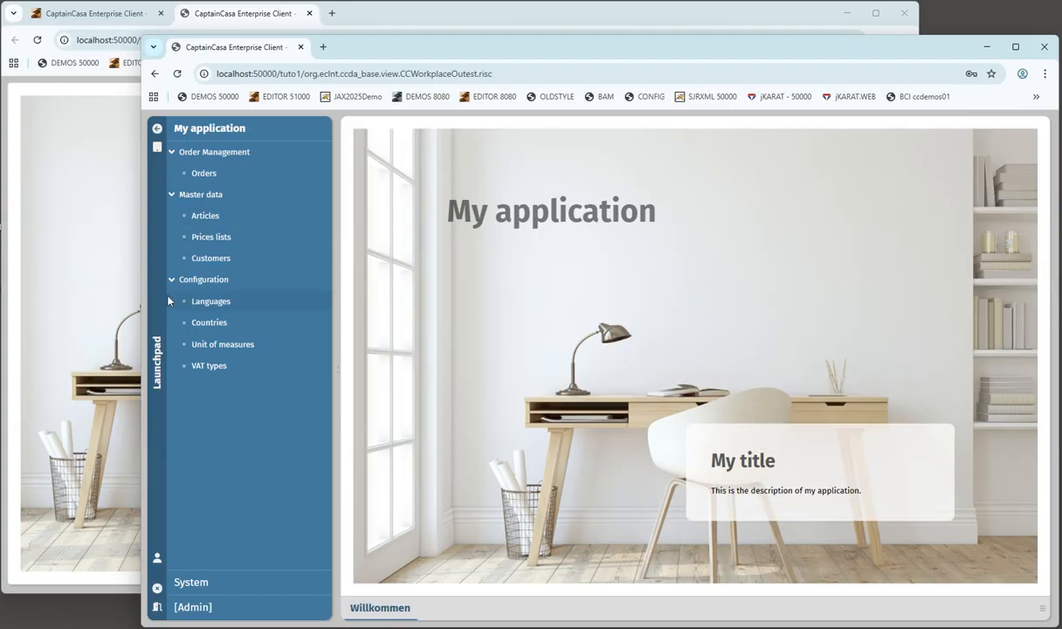
left_click(106, 110)
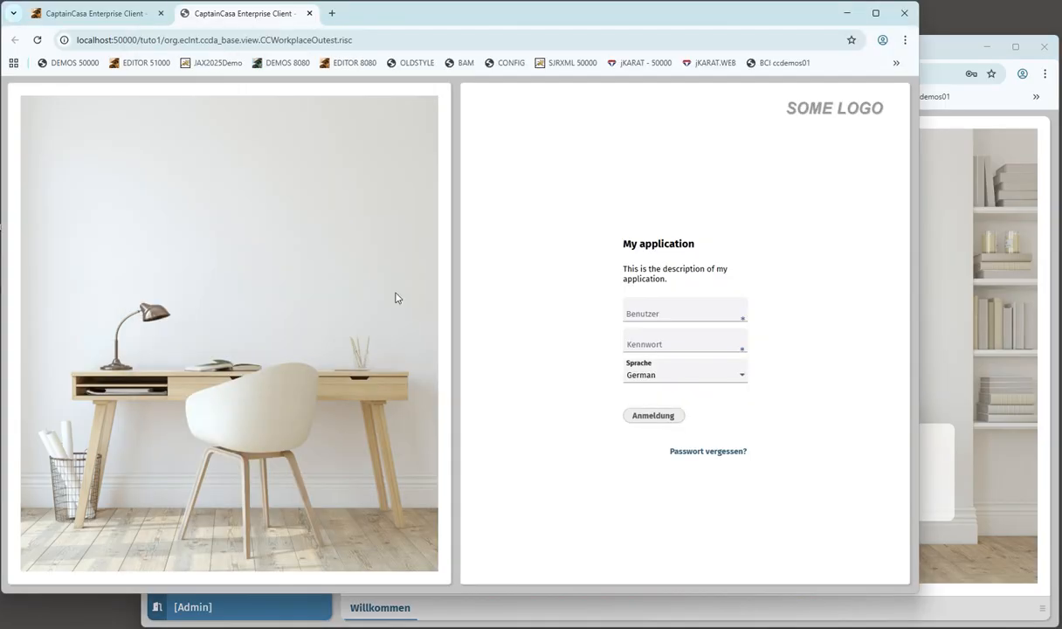
- Log on as admin in the first window, then expand Admin and CC Basics in the launchpad
left_click(984, 304)
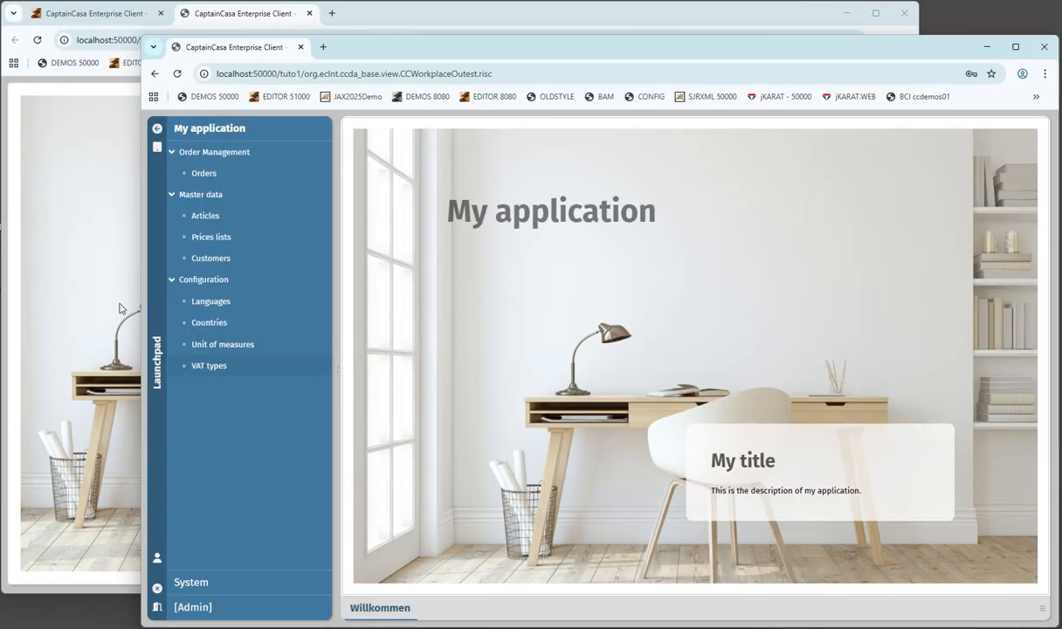
left_click(112, 266)
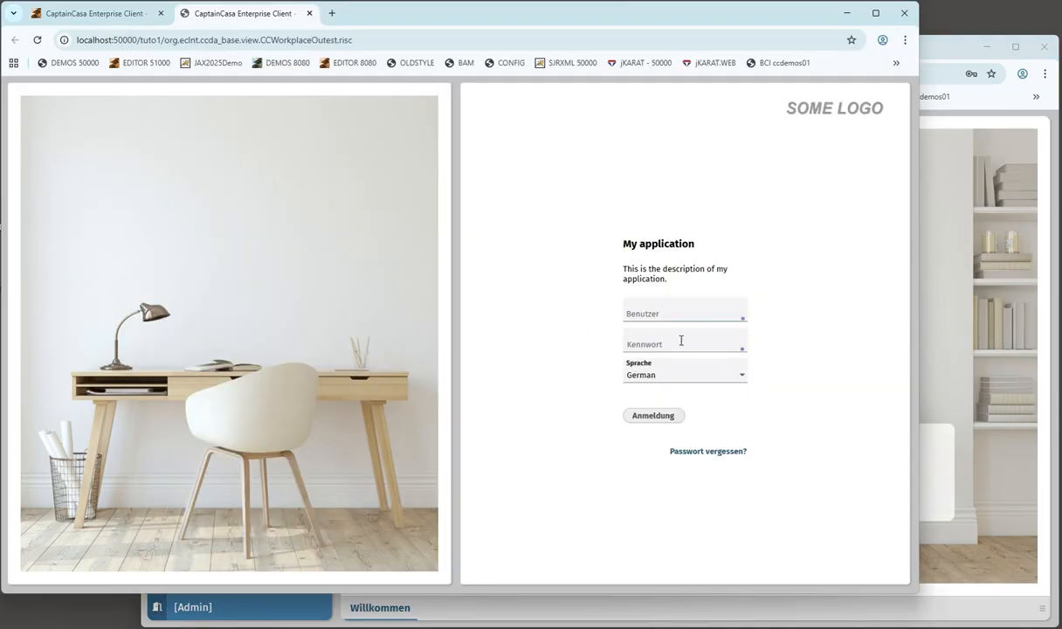
type("admin")
key("Tab")
type("adm")
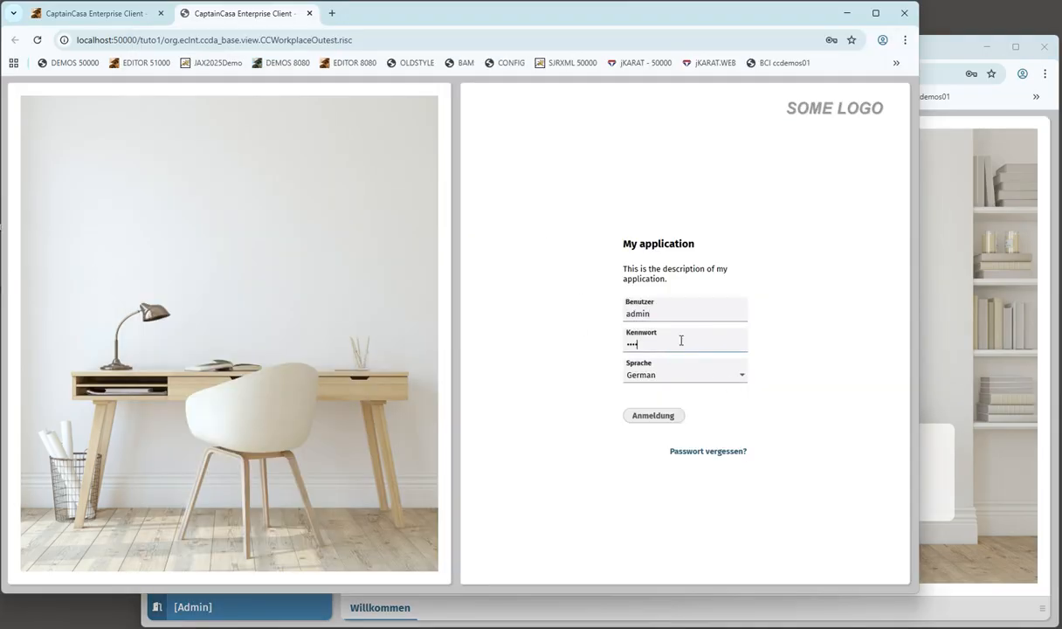
key("Return")
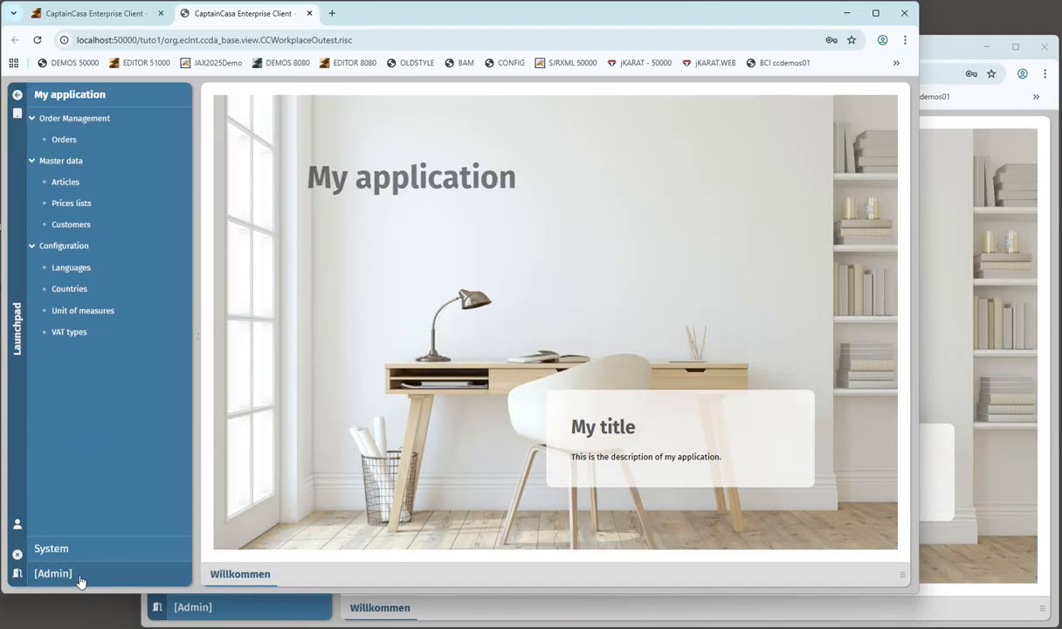
left_click(55, 574)
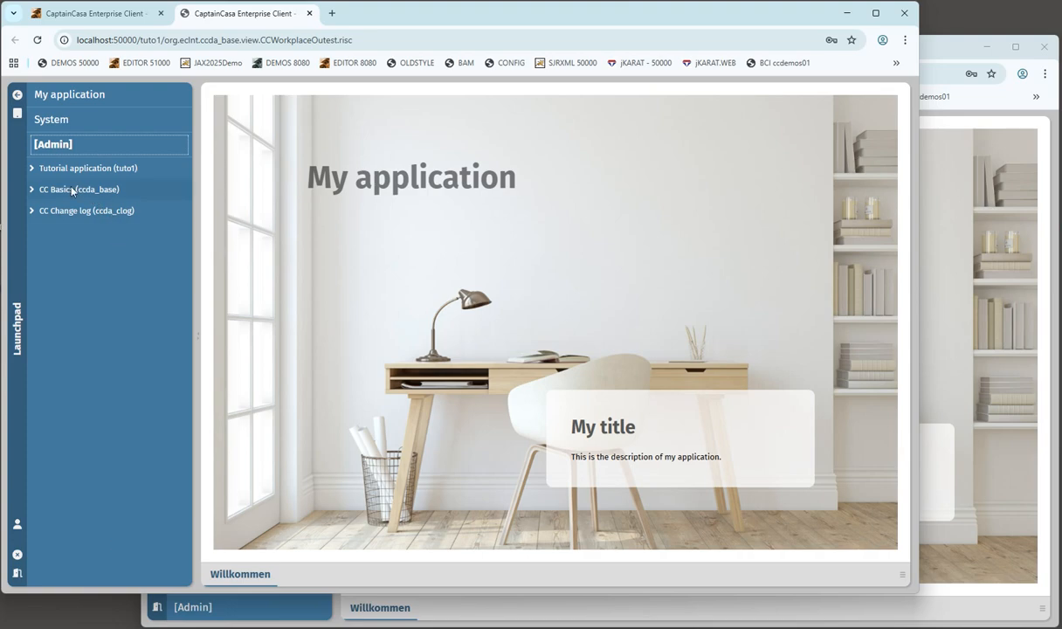
left_click(33, 190)
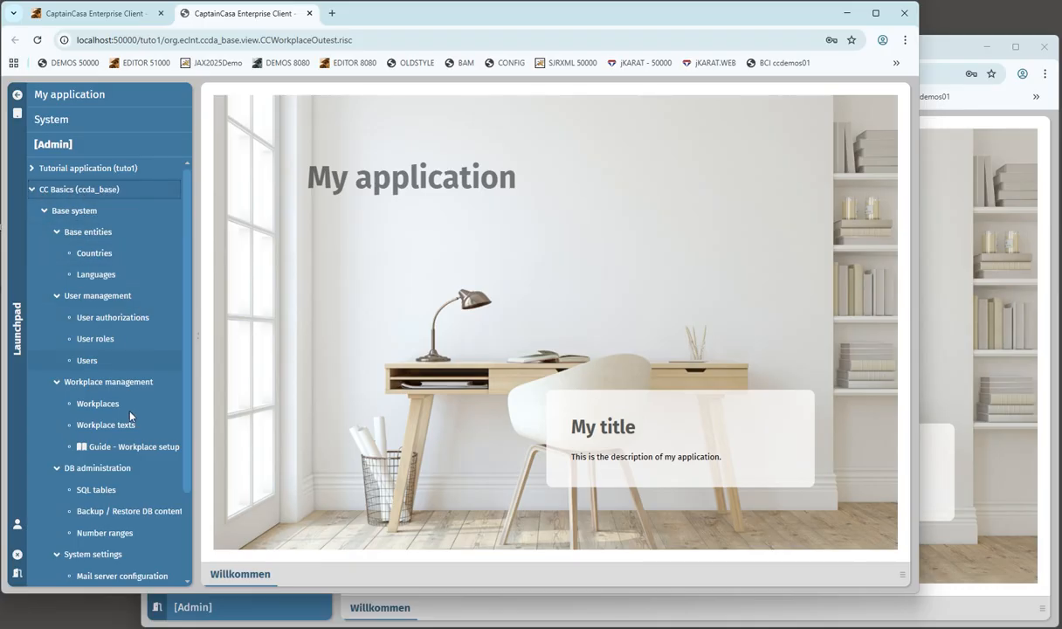
- Open Workplace texts under CC Basics, and log the other window out, confirming with Ja
scroll(183, 554, "down", 3)
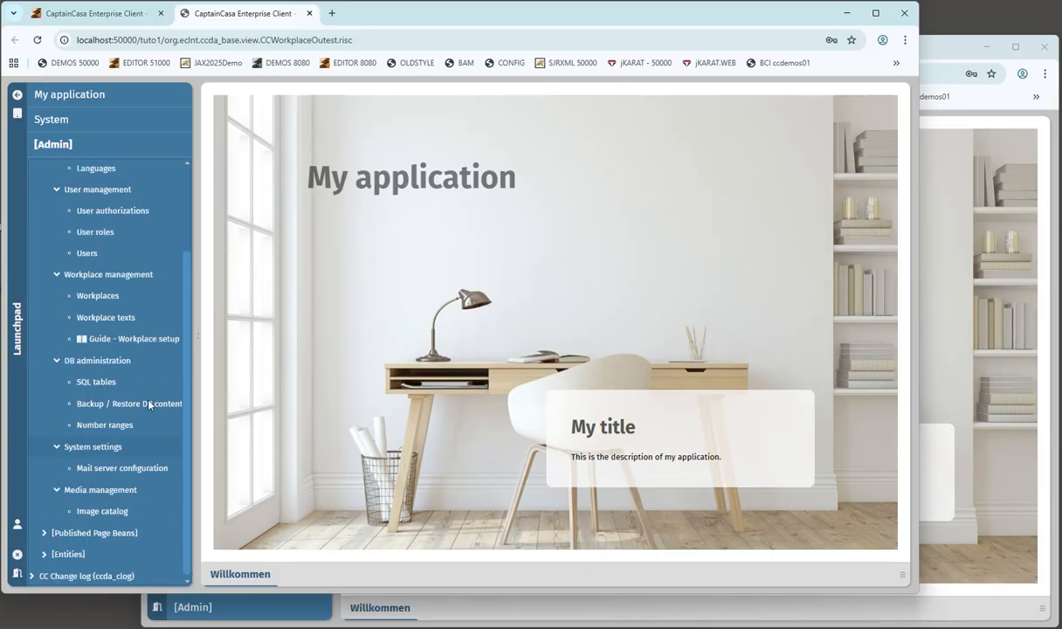
left_click(103, 320)
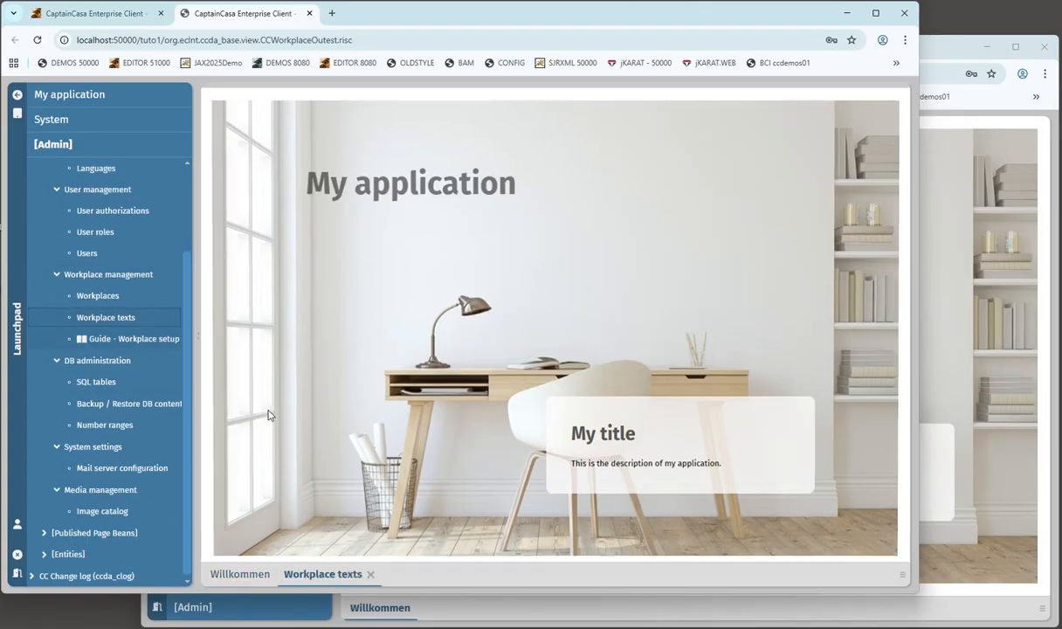
left_click(975, 406)
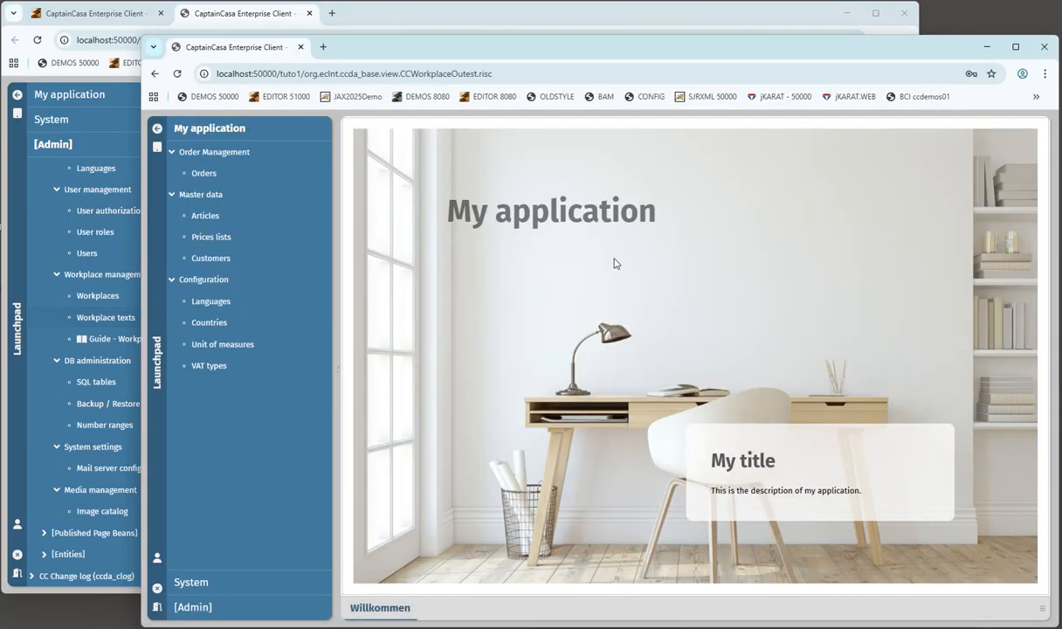
left_click(158, 607)
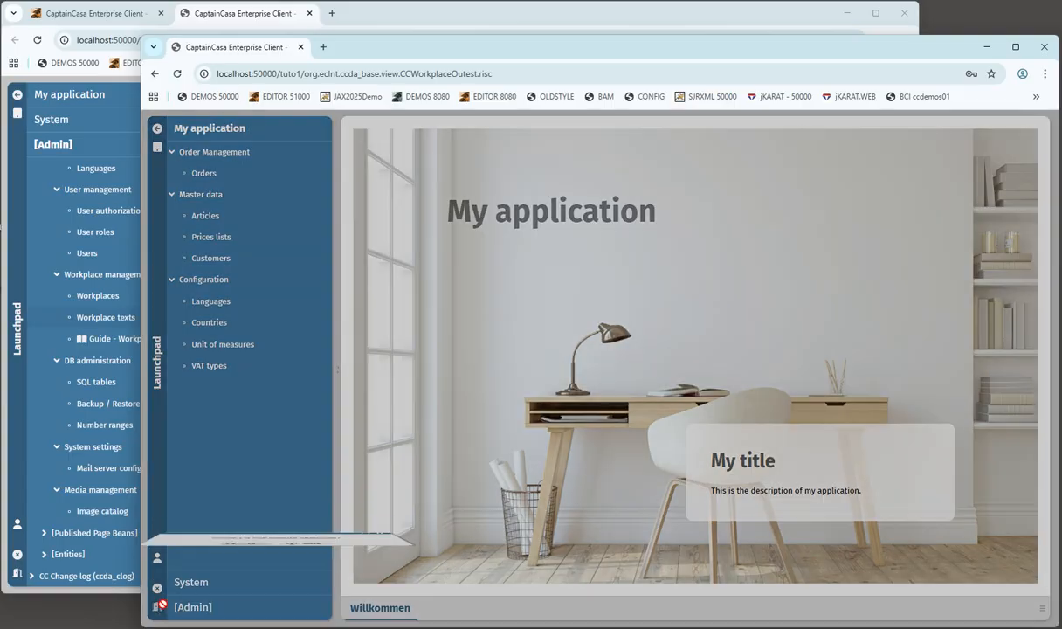
left_click(248, 585)
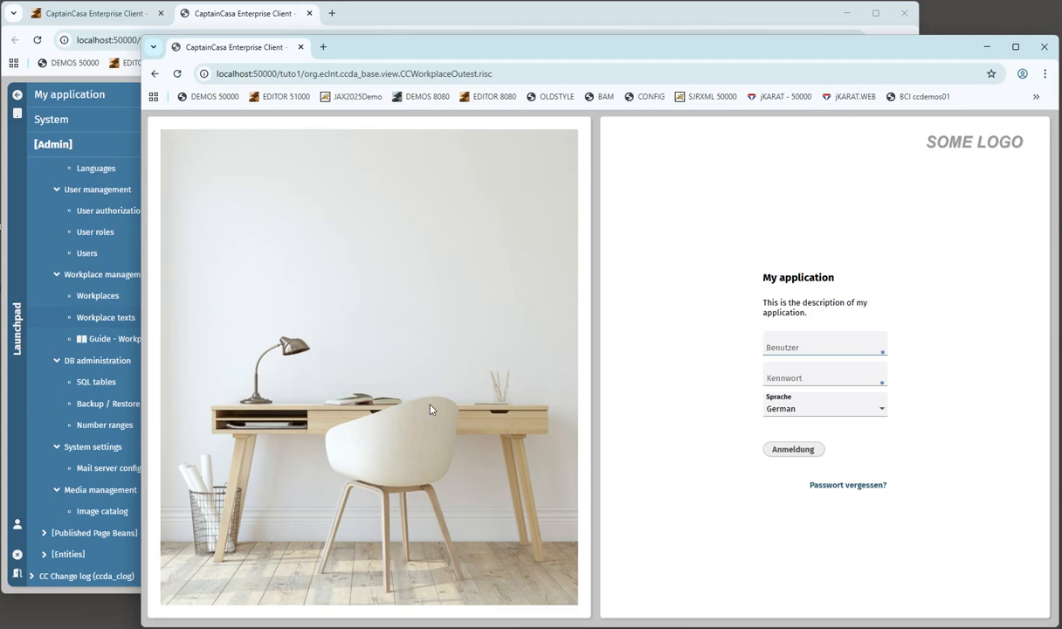
left_click(237, 20)
- Create and save a workplace text with Id 'Title of logon screen' and text 'Tutorial'
left_click(242, 131)
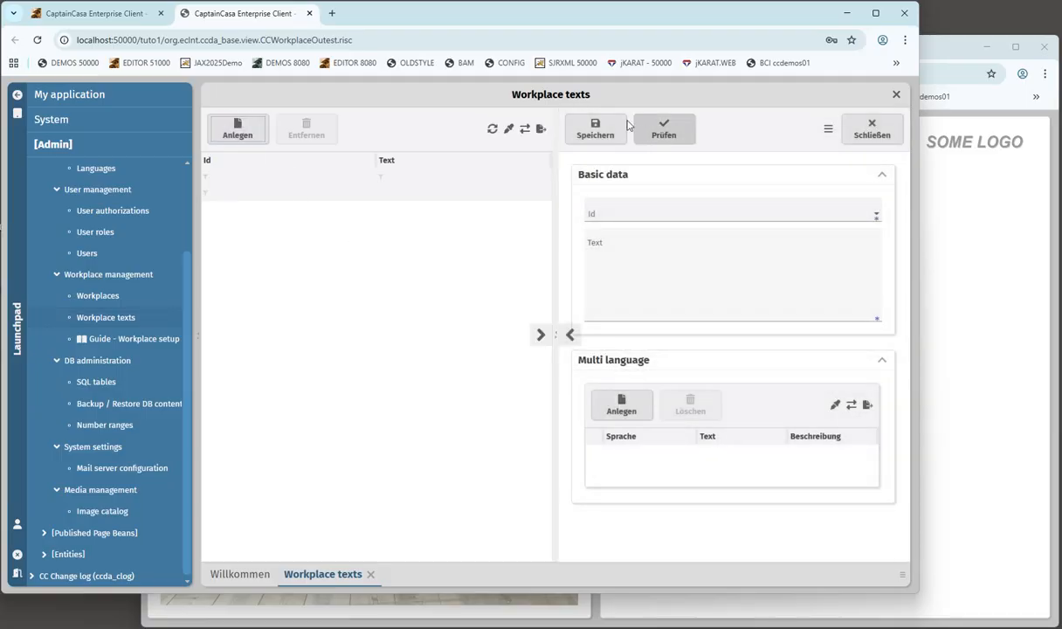
left_click(876, 216)
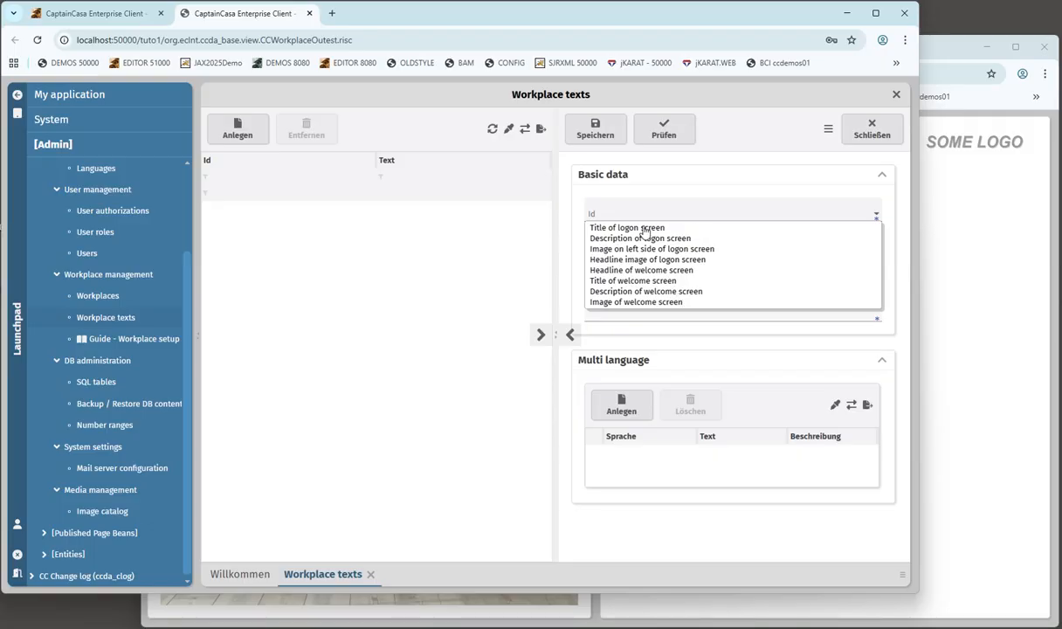
left_click(615, 227)
left_click(652, 278)
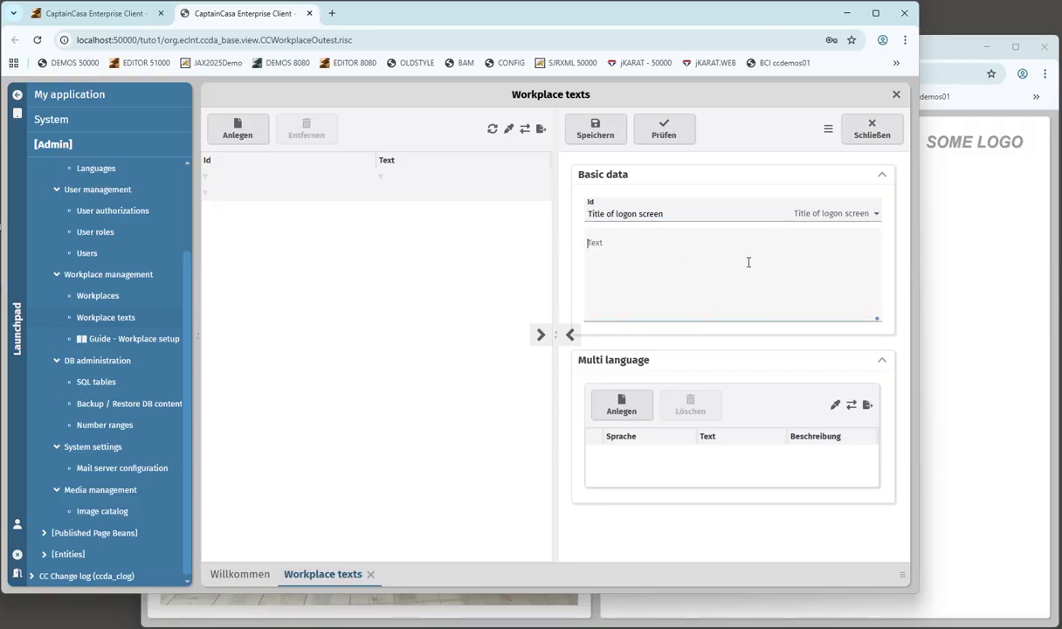
type("Tutorial")
left_click(603, 131)
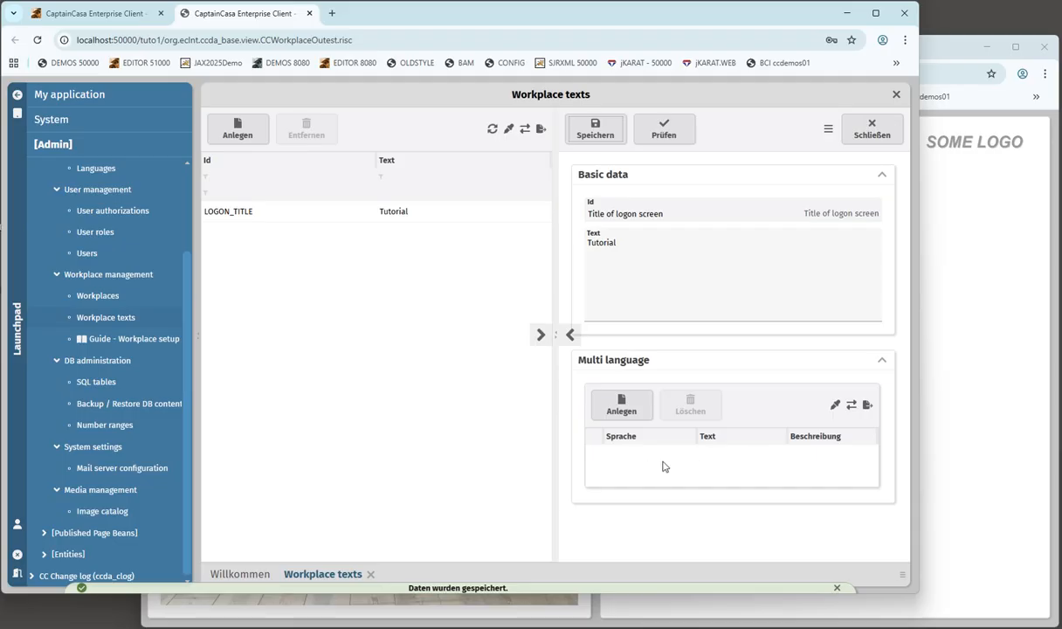
left_click(633, 244)
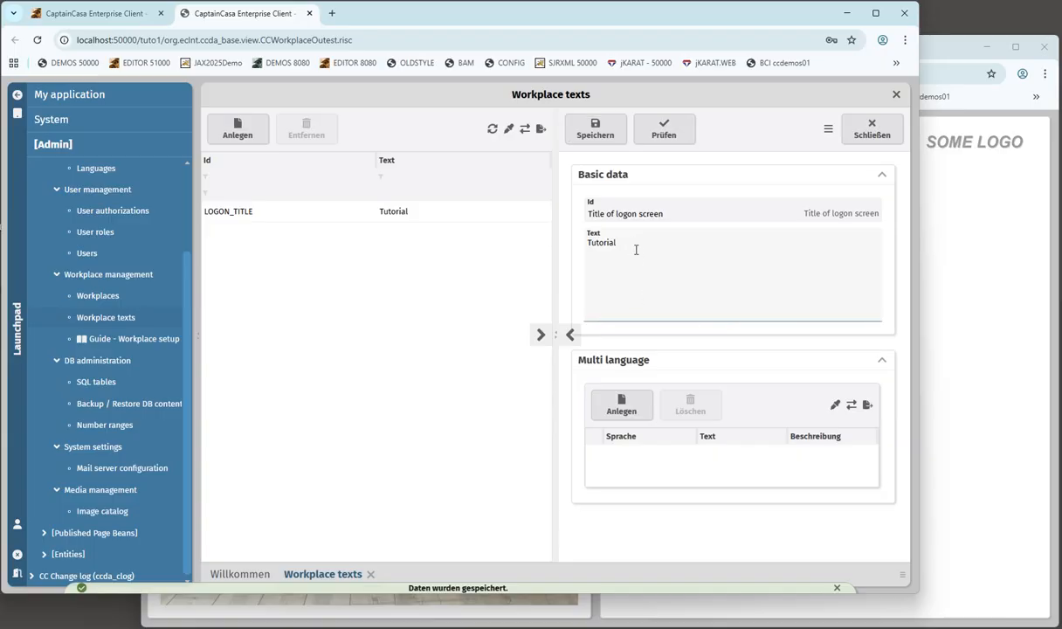
left_click(872, 129)
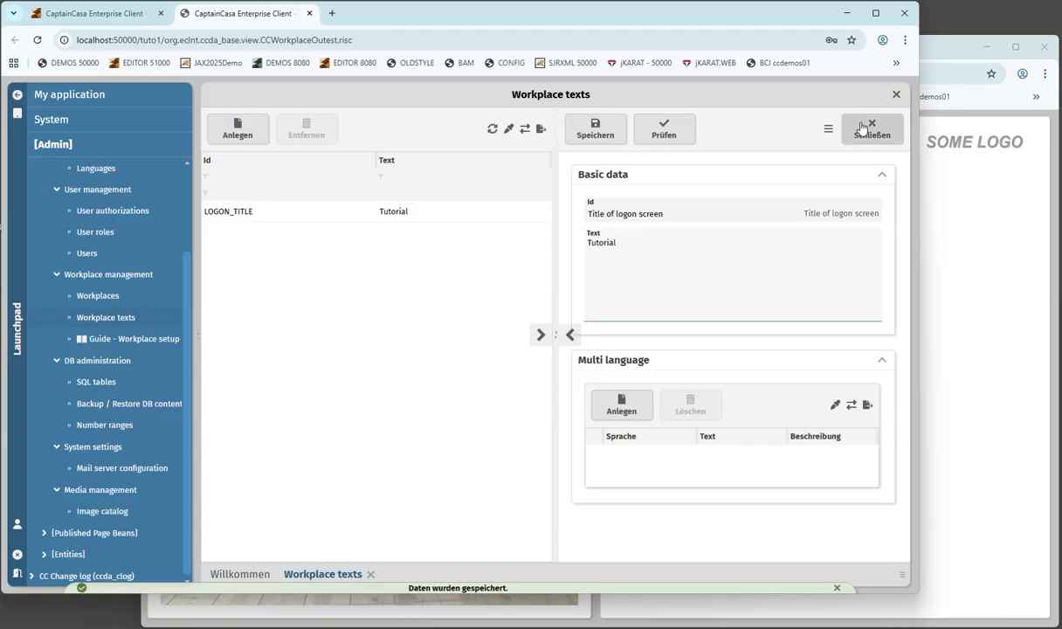
- Save a 'Description of logon screen' text with sign-in instructions, then start another new entry
left_click(238, 128)
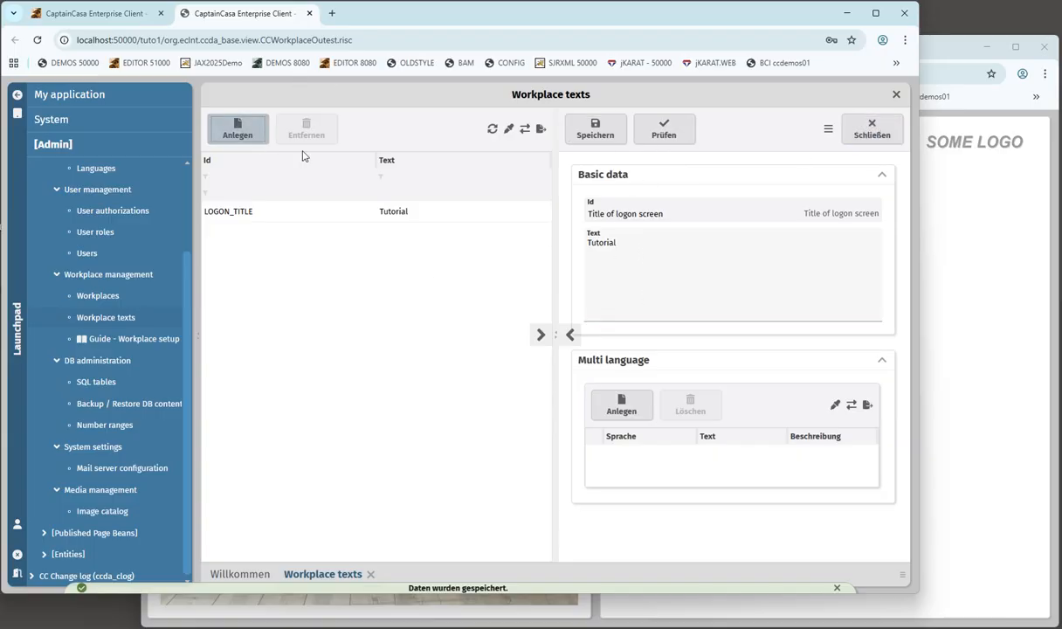
left_click(651, 223)
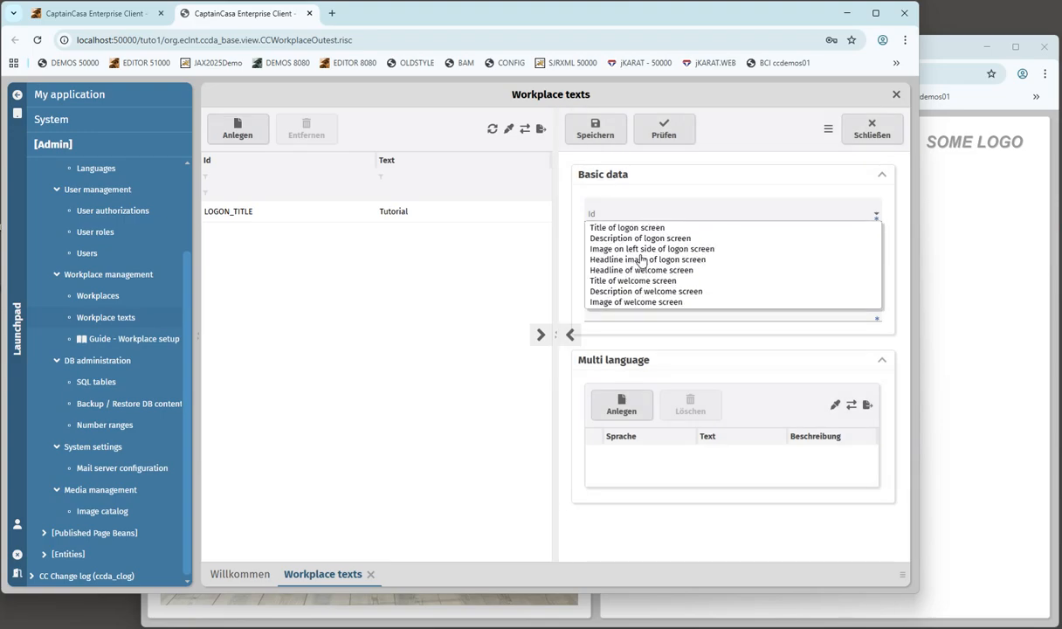
left_click(642, 239)
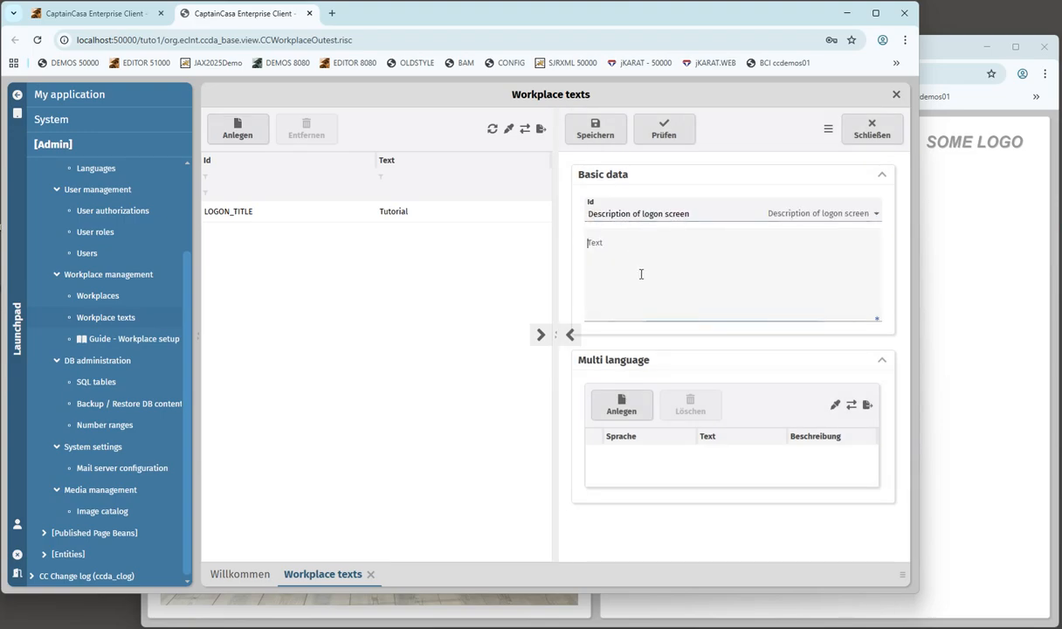
type("Please logon with user \"demo\" and password \"demo")
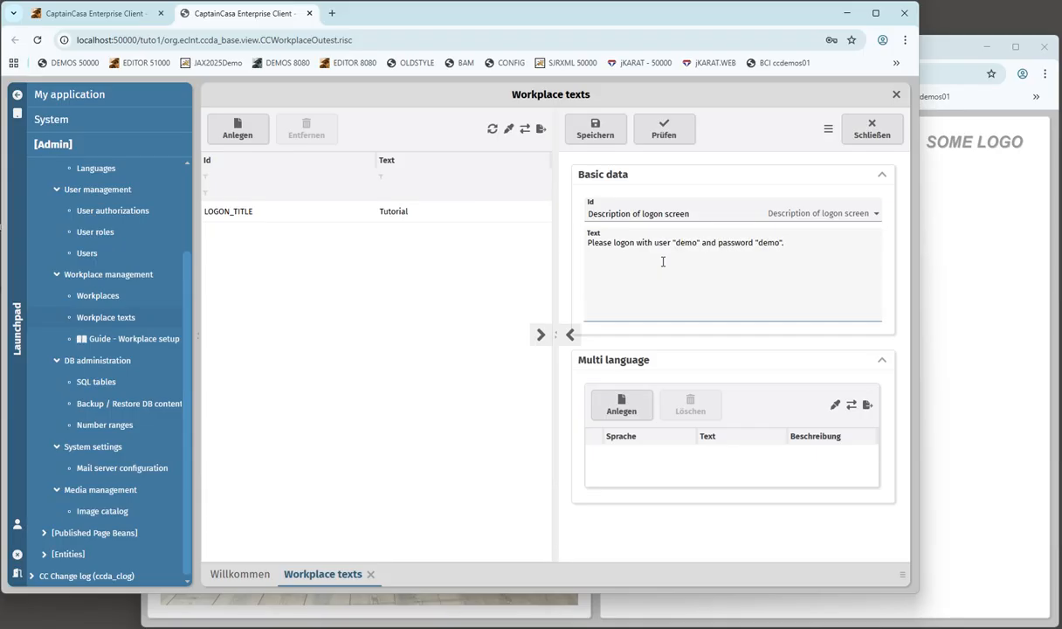
left_click(598, 133)
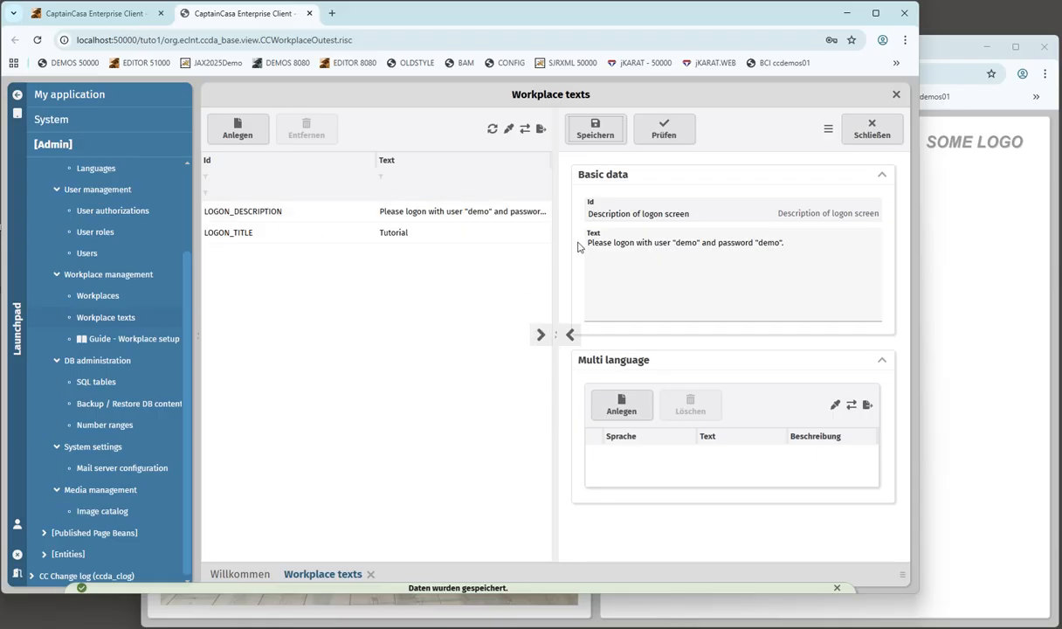
left_click(253, 131)
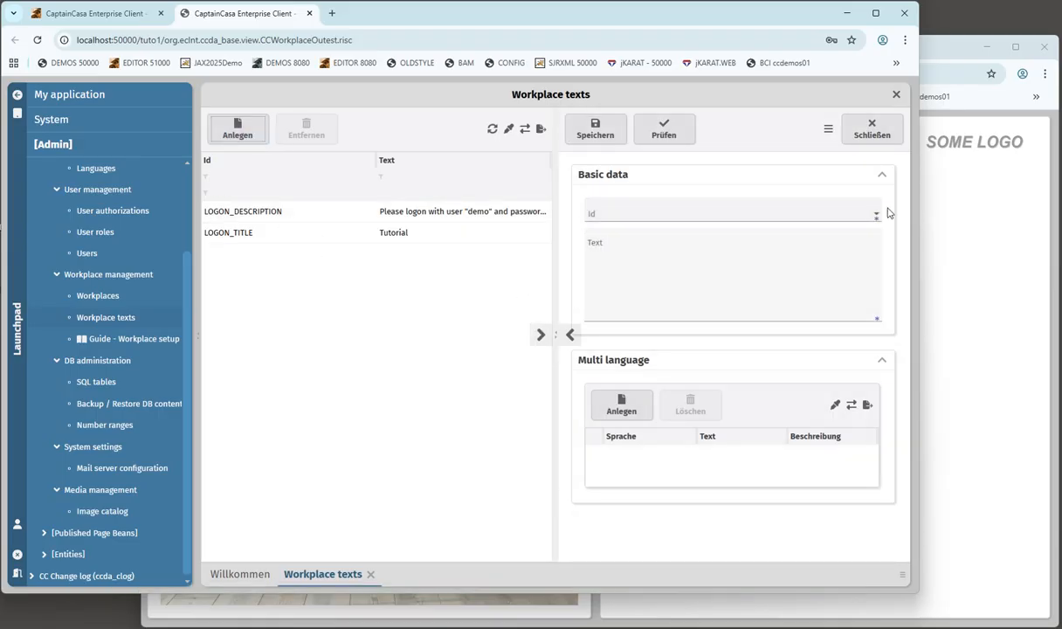
left_click(876, 214)
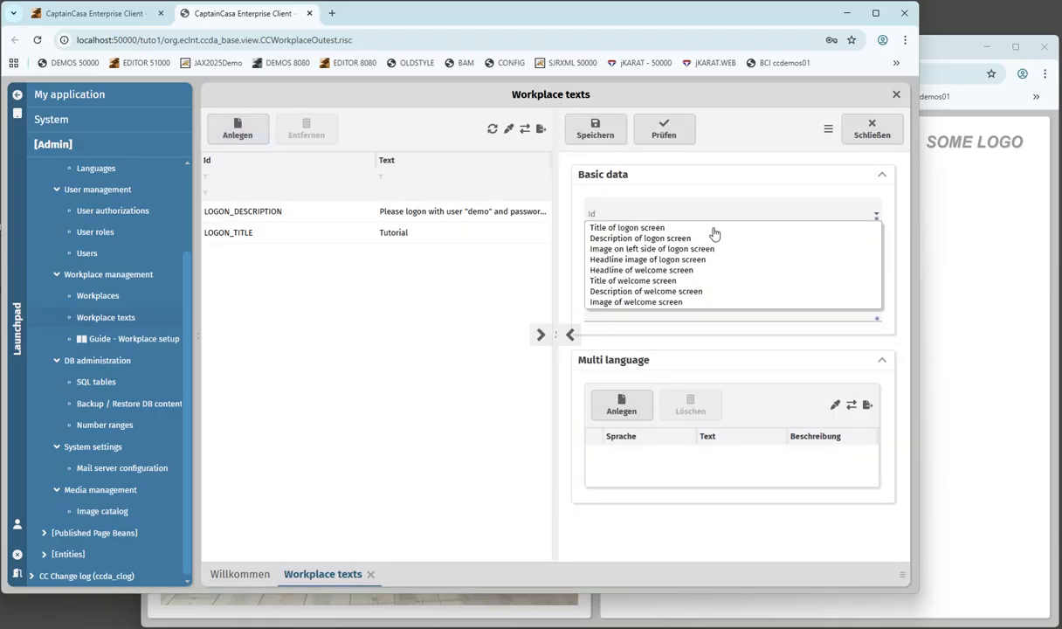
- Set the entry's Id to 'Image on left side of logon screen', then go to Image catalog
left_click(655, 249)
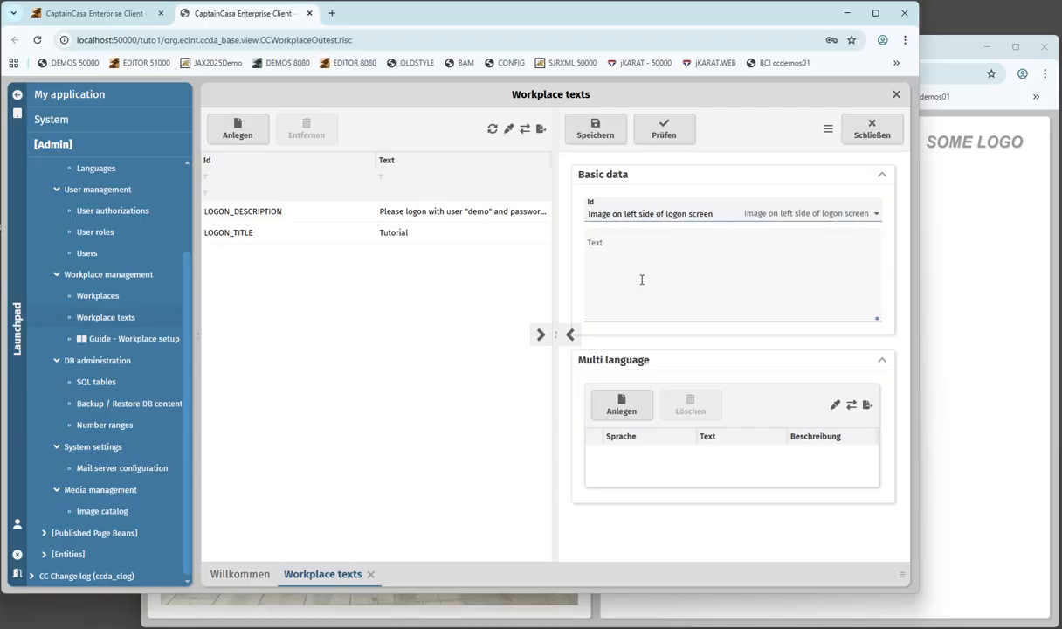
left_click(737, 288)
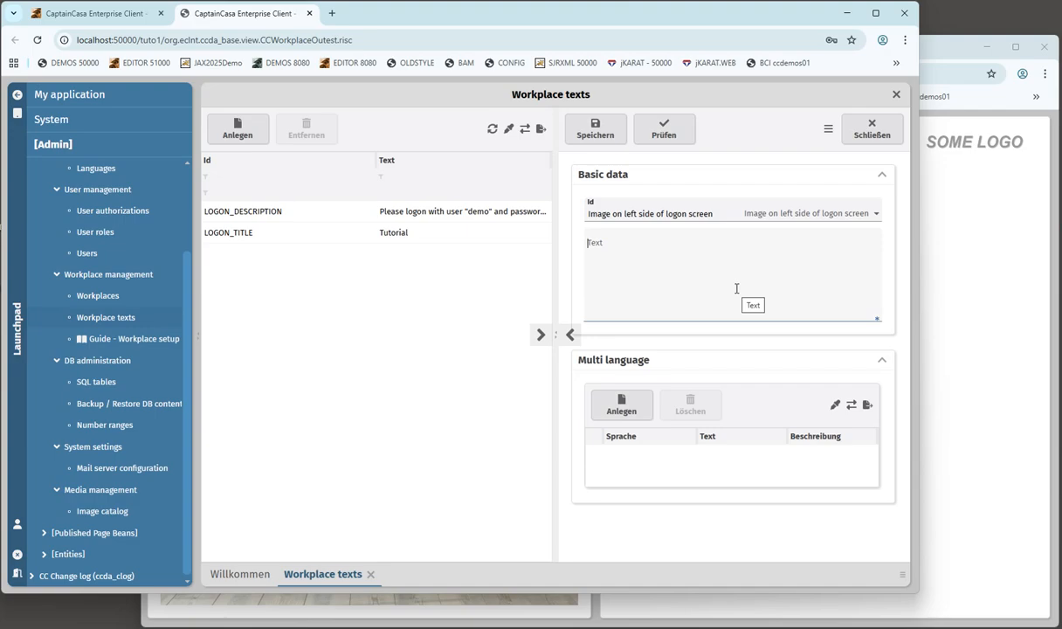
left_click(92, 516)
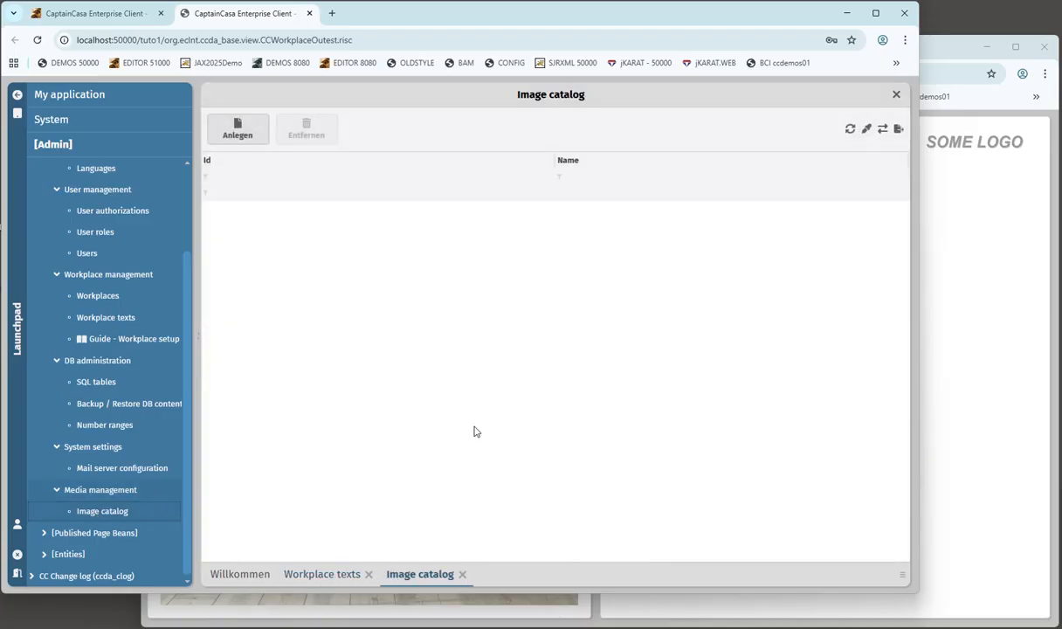
- Create and save image record 'logon' named 'Logon image' with tutorialapplicationgrey.jpg uploaded
left_click(237, 135)
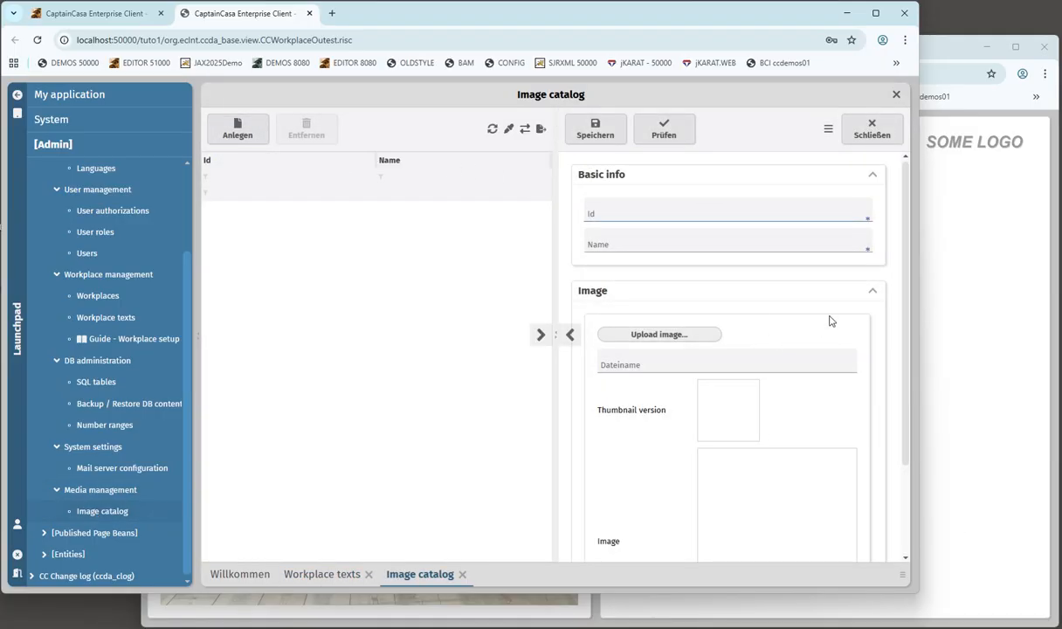
type("logon")
key("Tab")
type("Logon image")
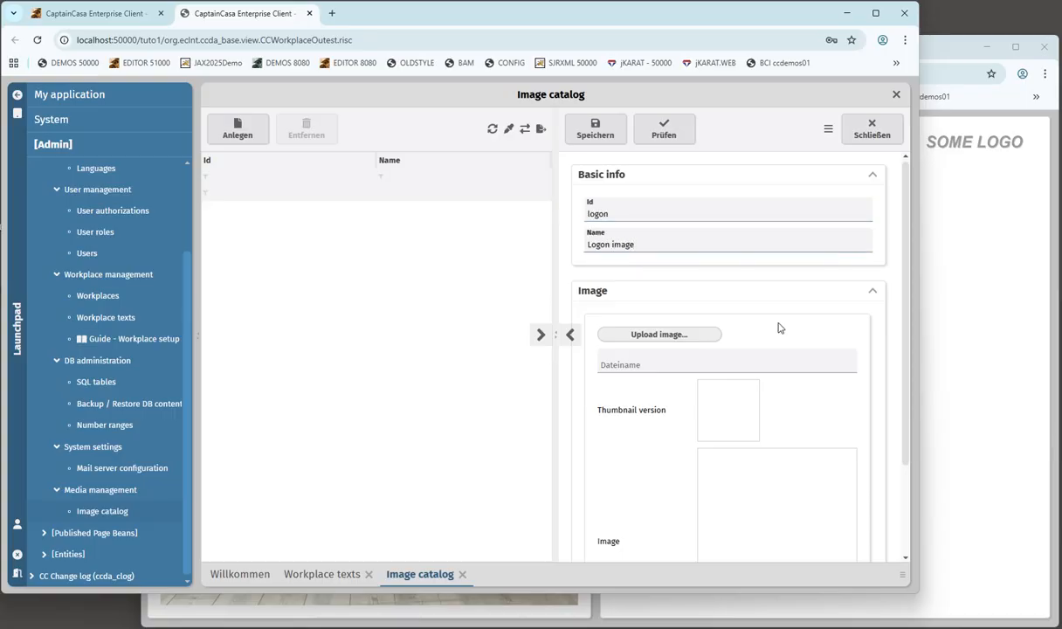
left_click(603, 337)
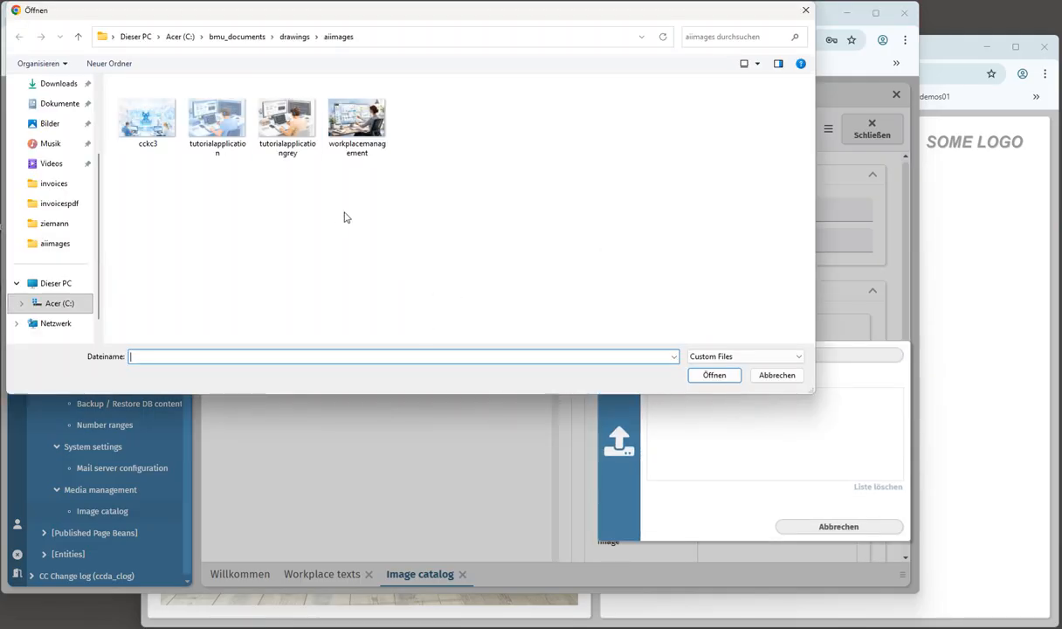
left_click(267, 125)
left_click(716, 377)
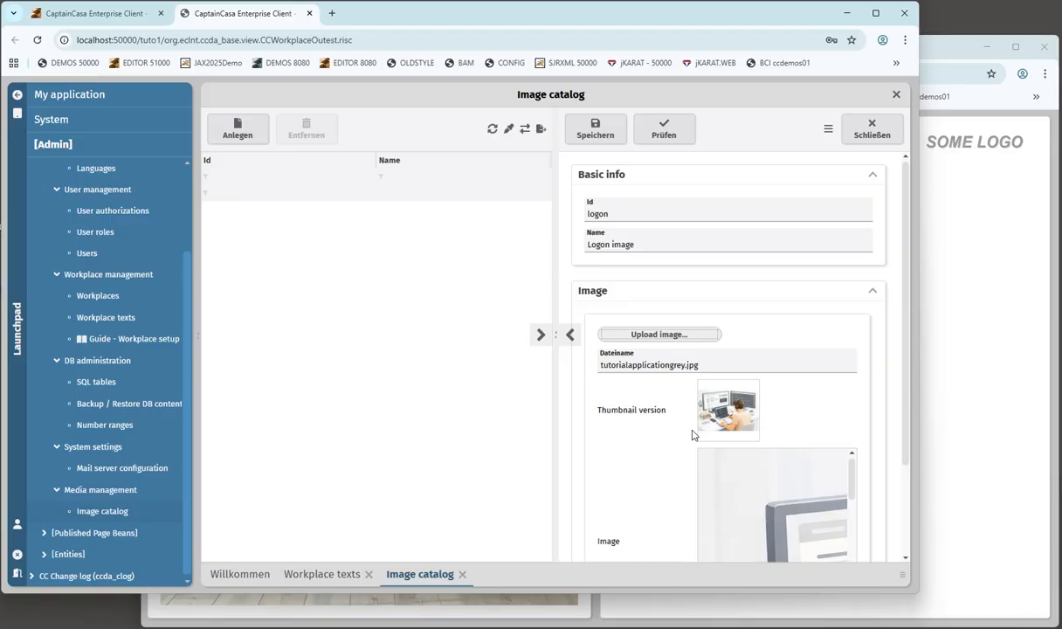
left_click(594, 128)
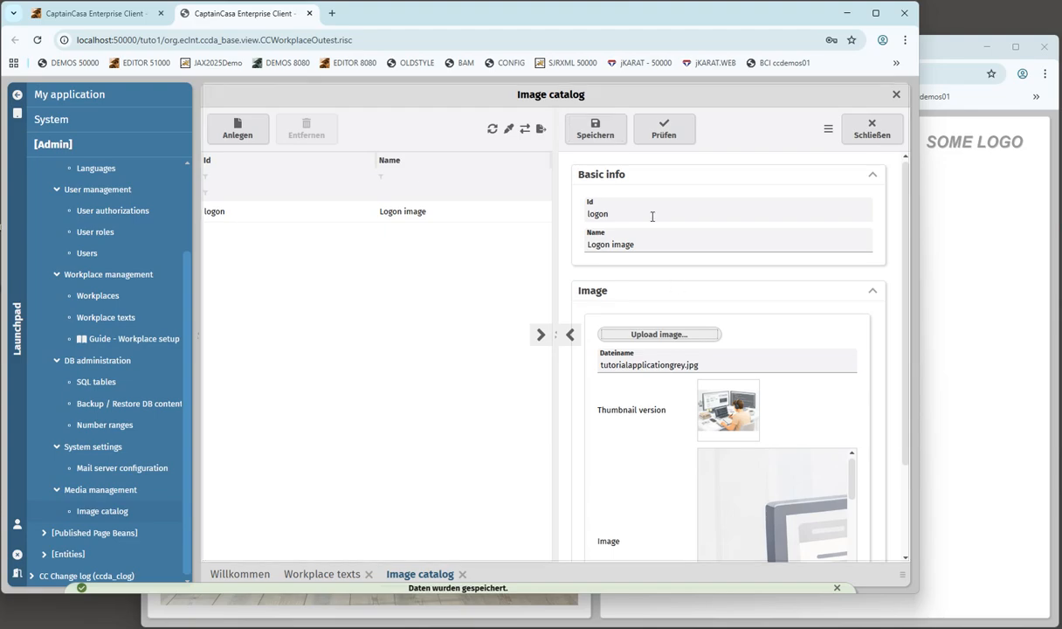
left_click_drag(609, 211, 555, 205)
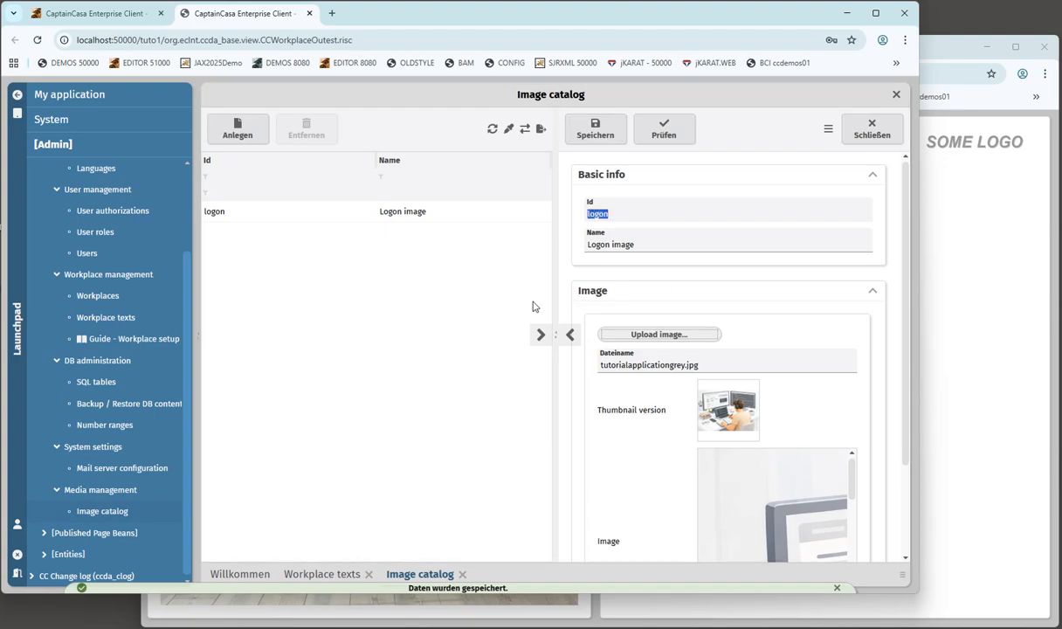
left_click(873, 131)
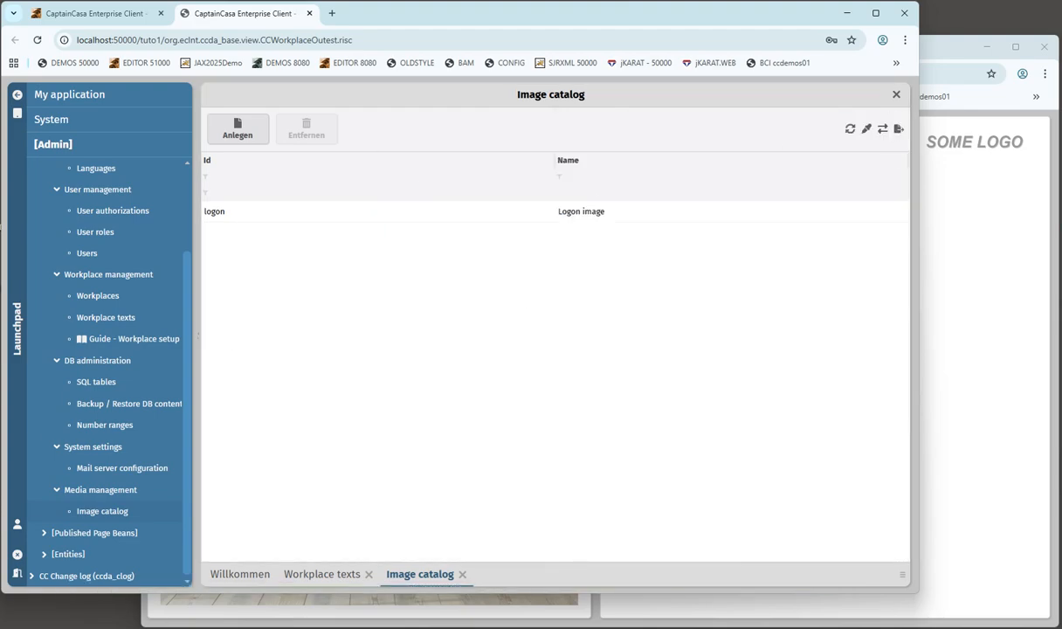
- Save the LOGON_IMAGE workplace text with value /logon.ccimage, then switch to the logon page window
left_click(314, 574)
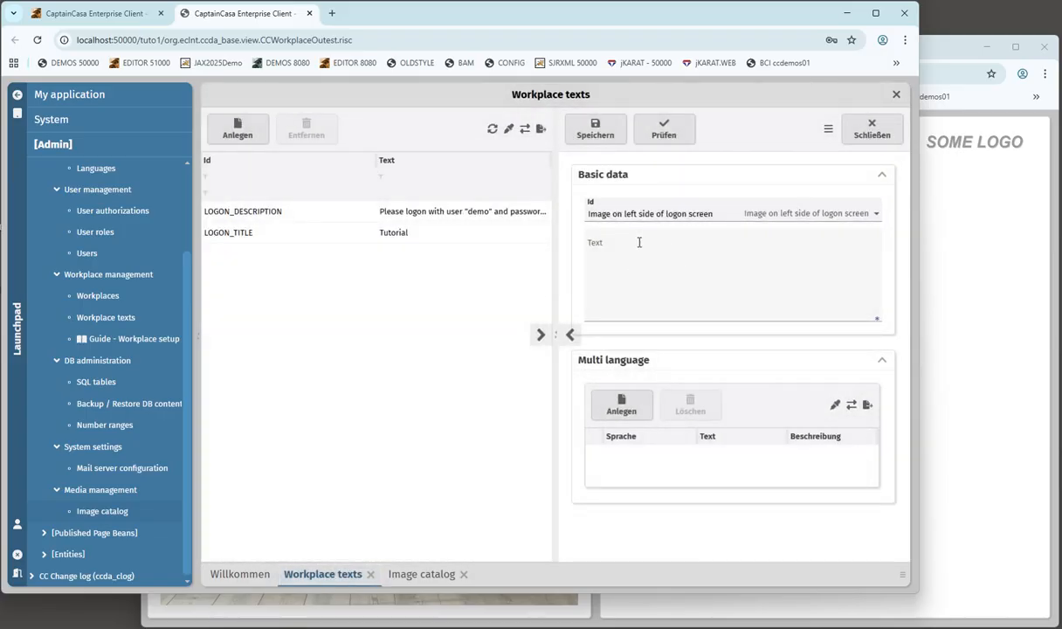
left_click(616, 213)
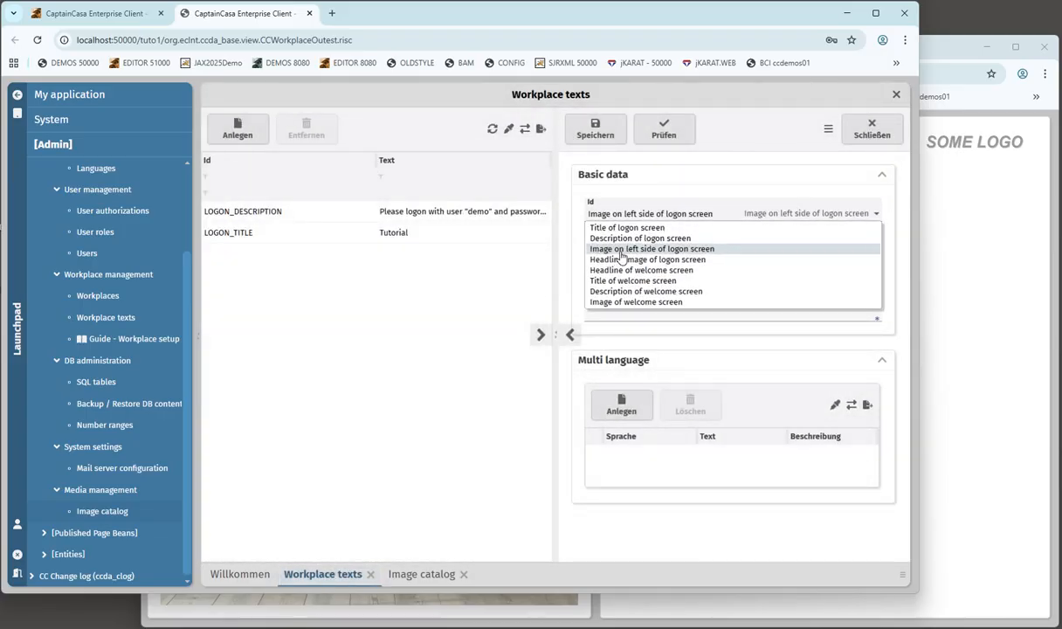
left_click(621, 252)
left_click(604, 252)
type("/logon.ccimage")
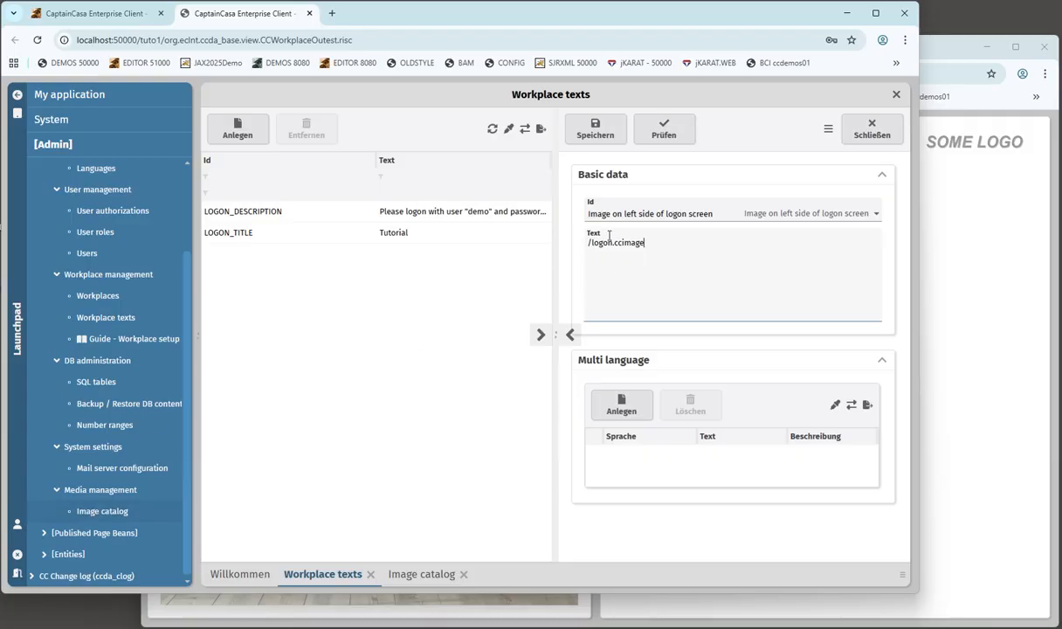
left_click(604, 138)
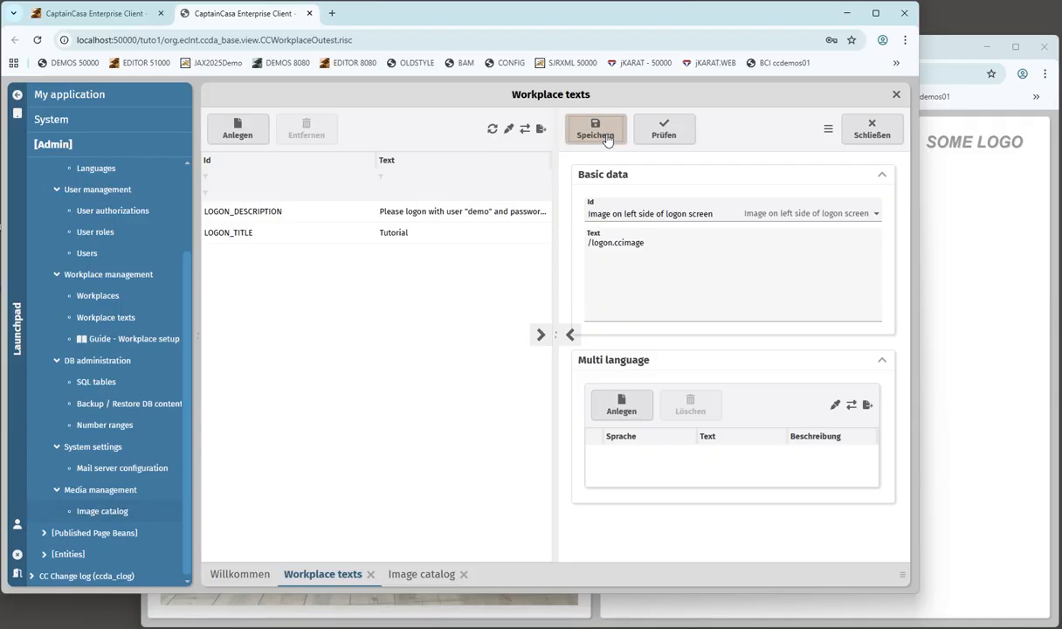
left_click(606, 138)
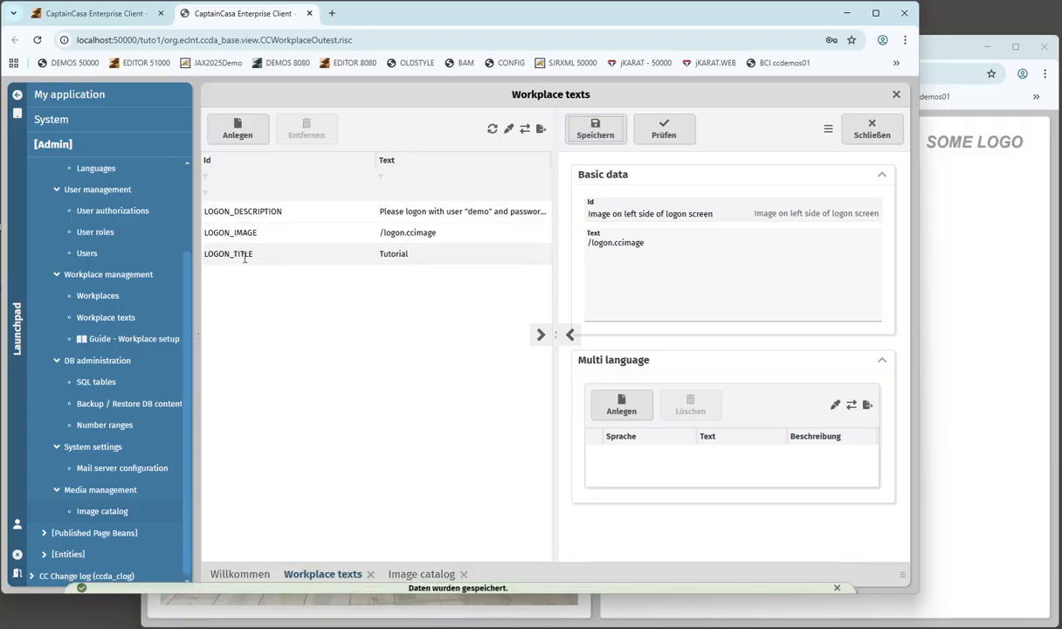
left_click(932, 311)
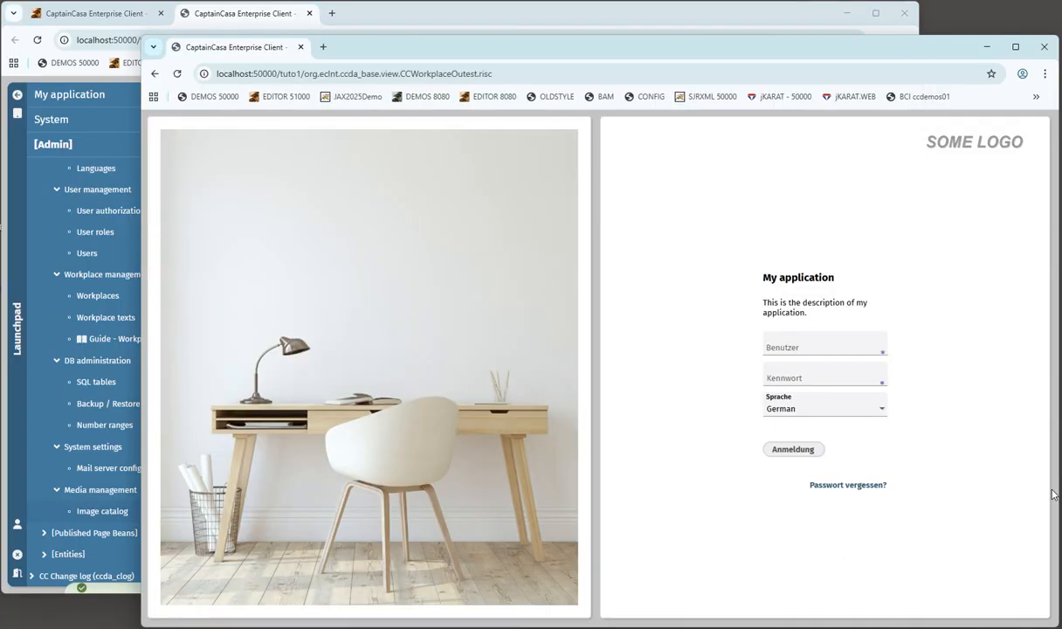
- Reload the logon page to see the Tutorial title and image, then log in as the demo user
left_click(176, 75)
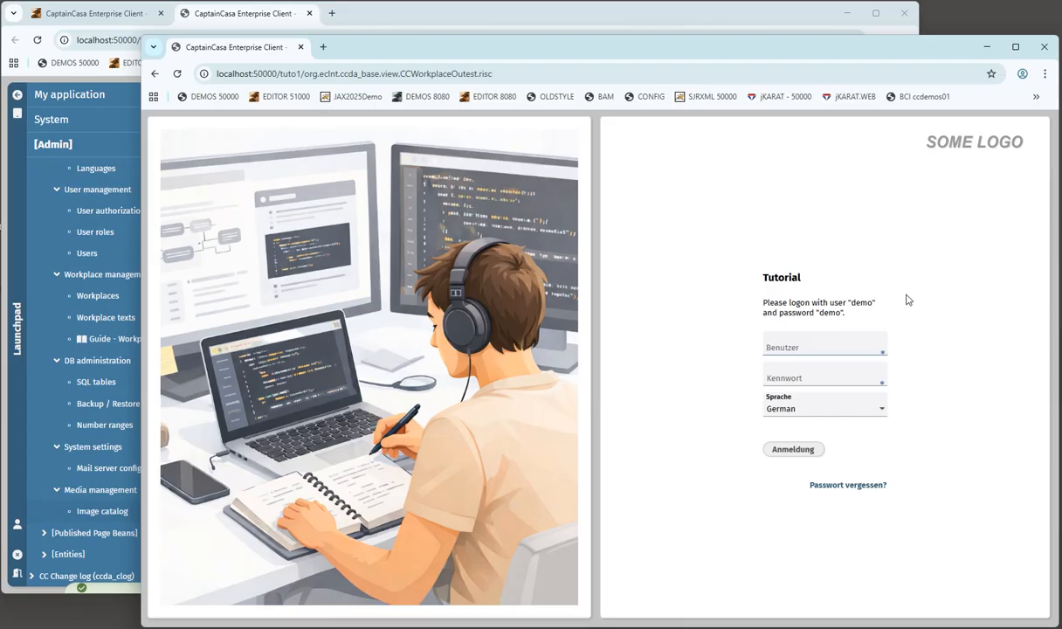
type("demo")
key("Tab")
type("demo")
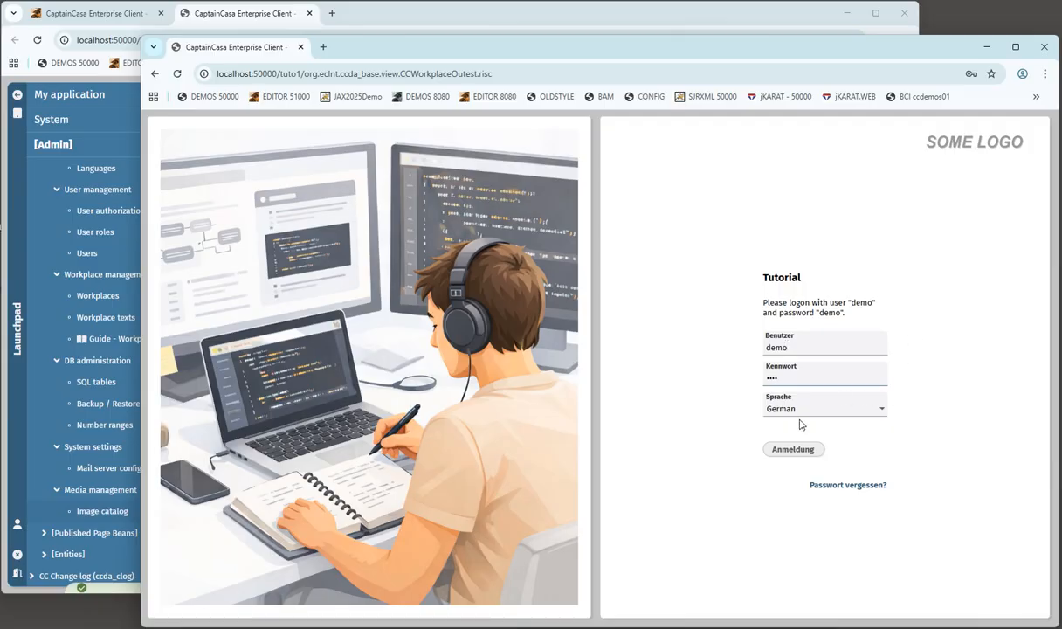
left_click(795, 450)
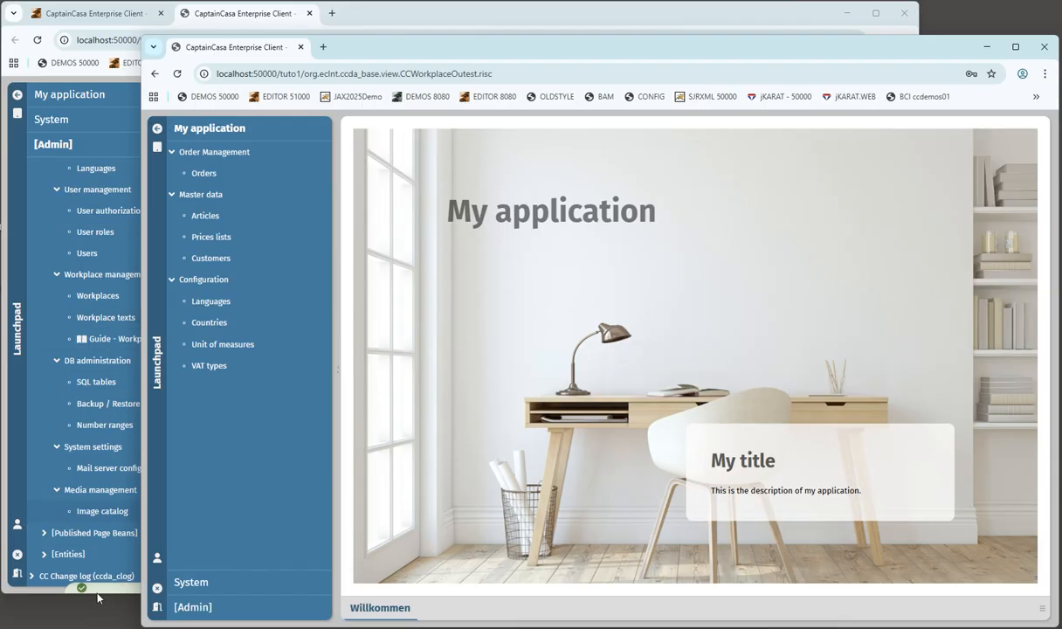
left_click(270, 18)
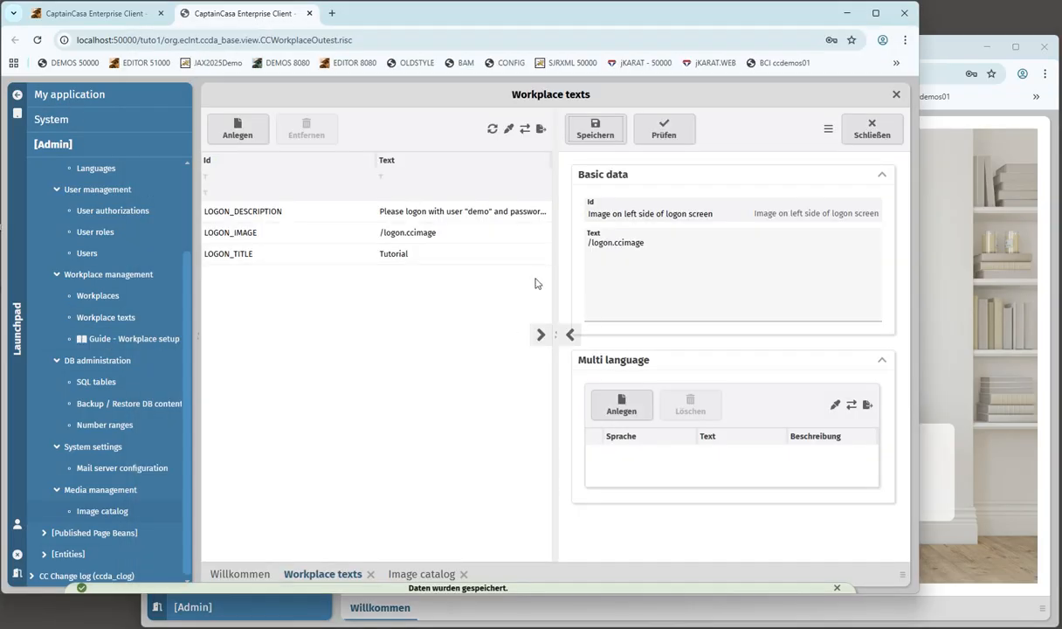
- Create a 'Headline of welcome screen' workplace text with the value 'Tutotrial' and save it
left_click(236, 128)
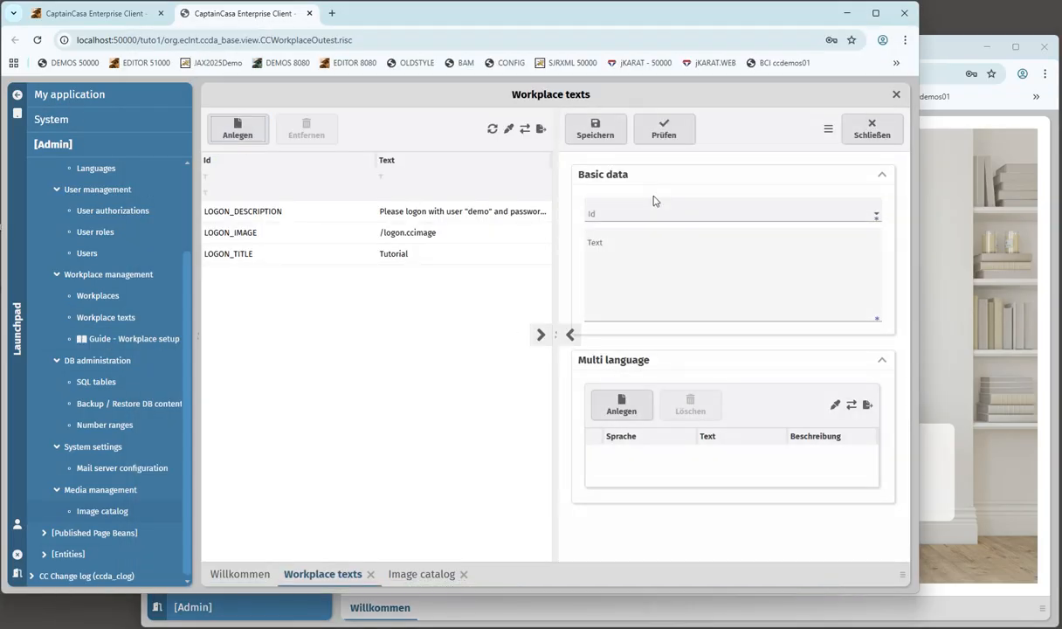
left_click(830, 214)
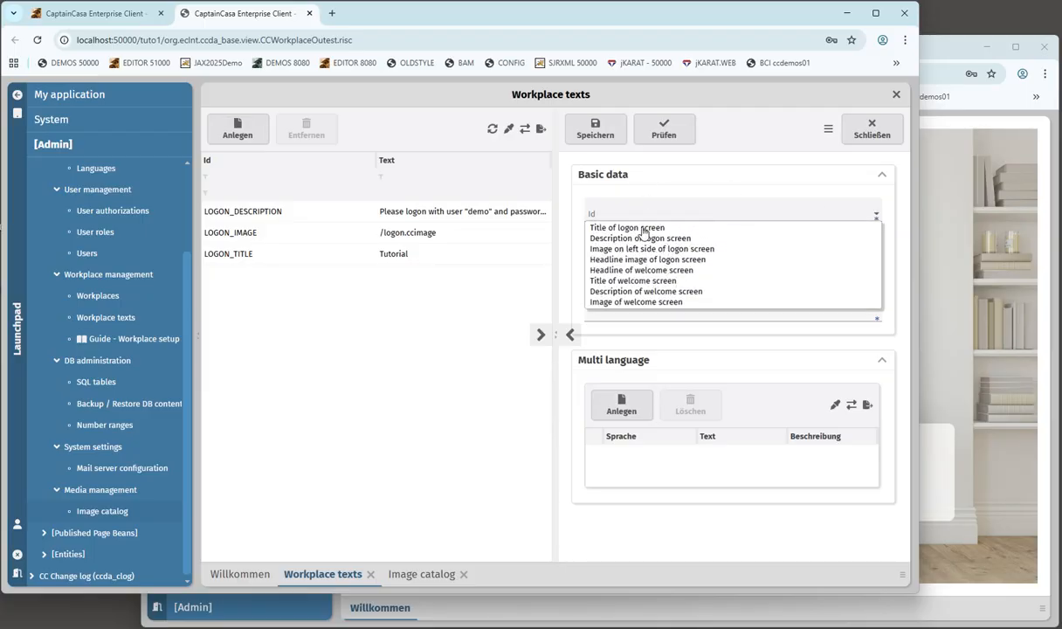
left_click(629, 270)
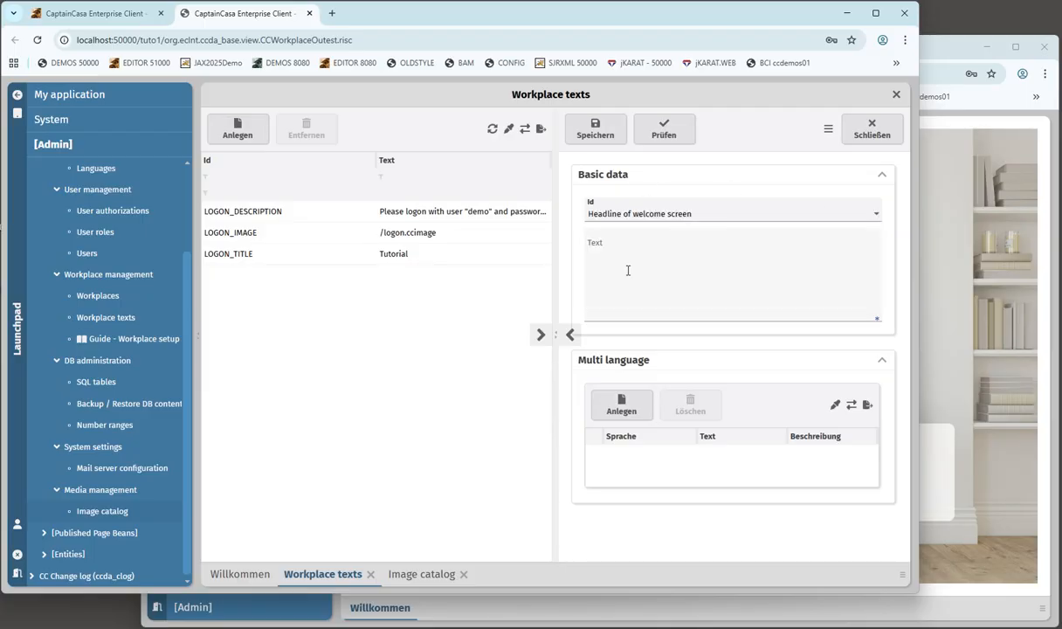
left_click(624, 259)
type("Tutotrial")
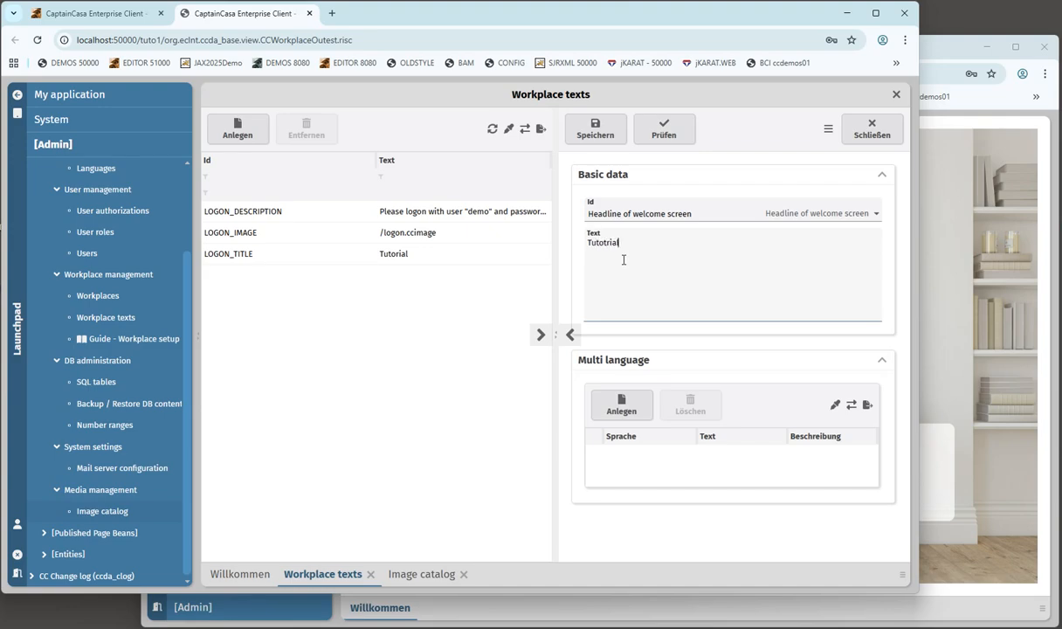
left_click(589, 128)
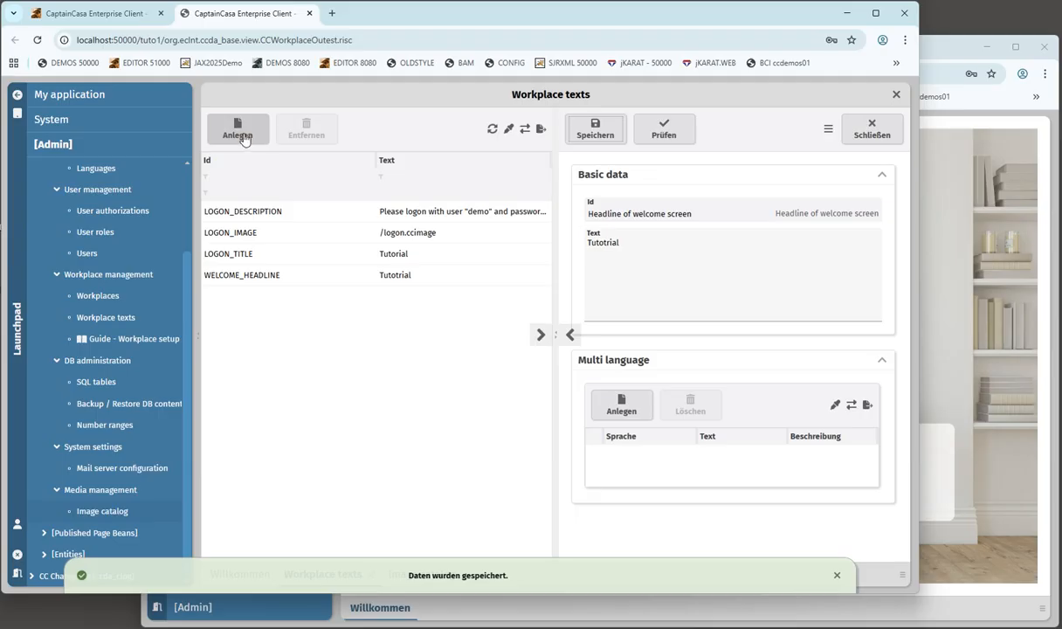
left_click(244, 137)
- Save an 'Image of welcome screen' workplace text pointing to /logon.ccimage
left_click(876, 214)
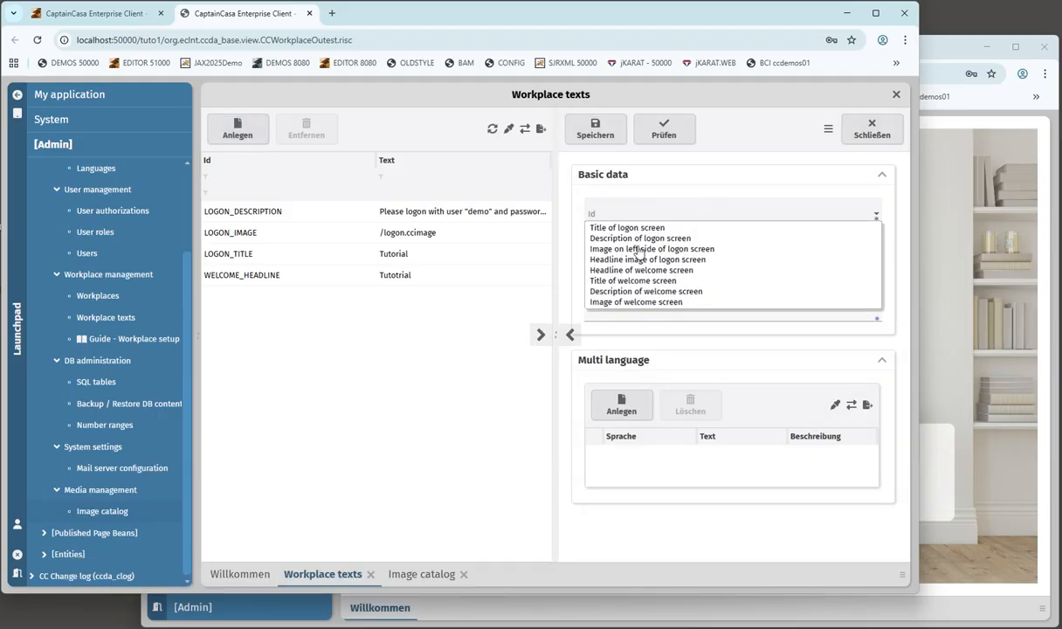
left_click(613, 301)
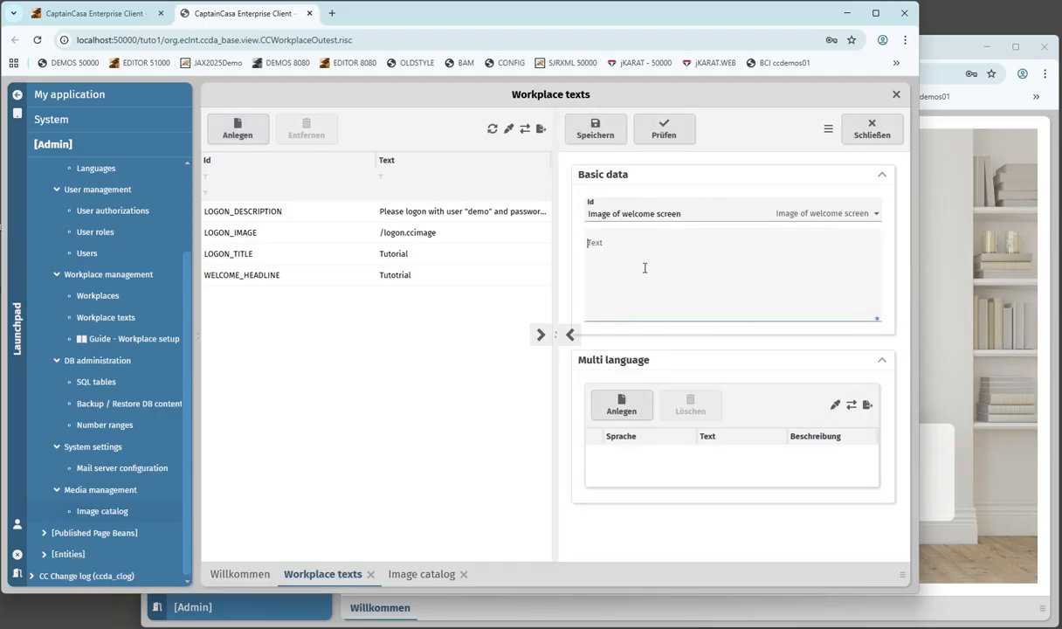
left_click(645, 267)
type("/logon.ccimage")
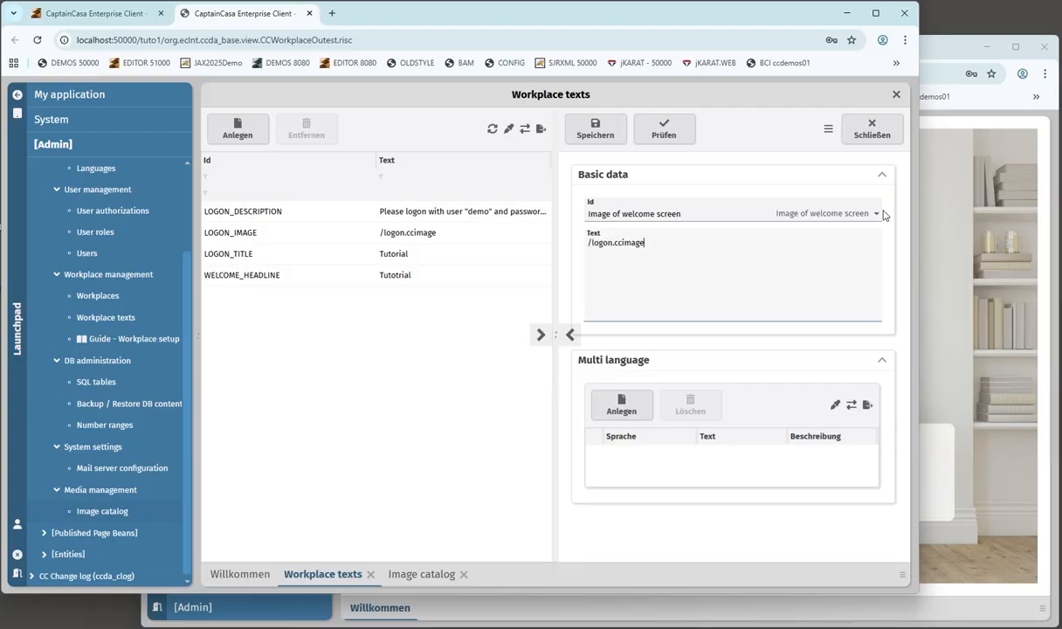
left_click(595, 129)
- Reload the welcome page to show the coding illustration and the Tutotrial headline
left_click(865, 130)
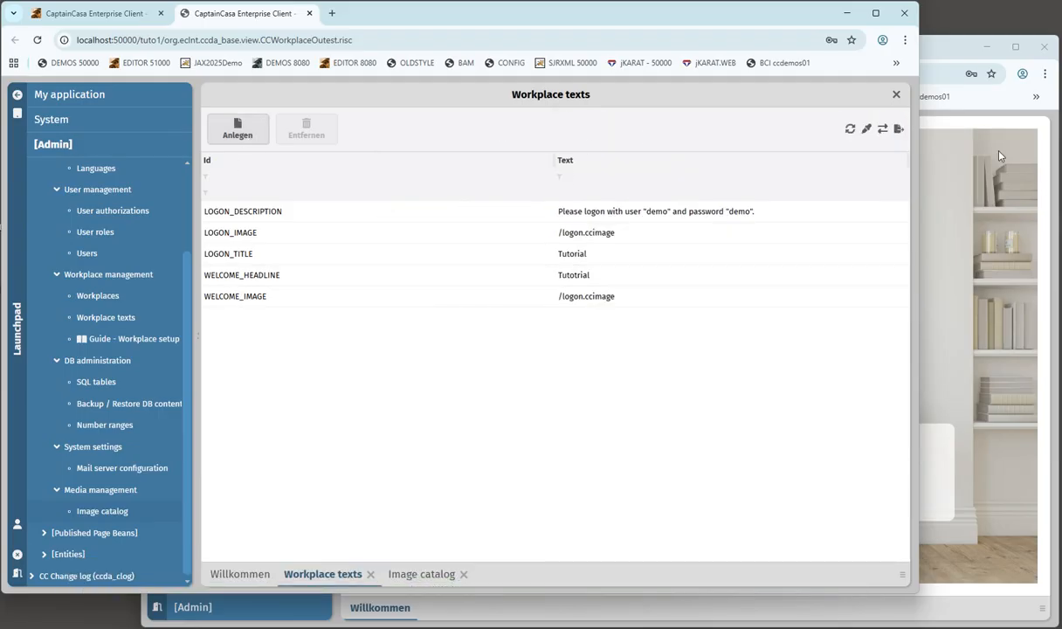
left_click(948, 143)
left_click(177, 74)
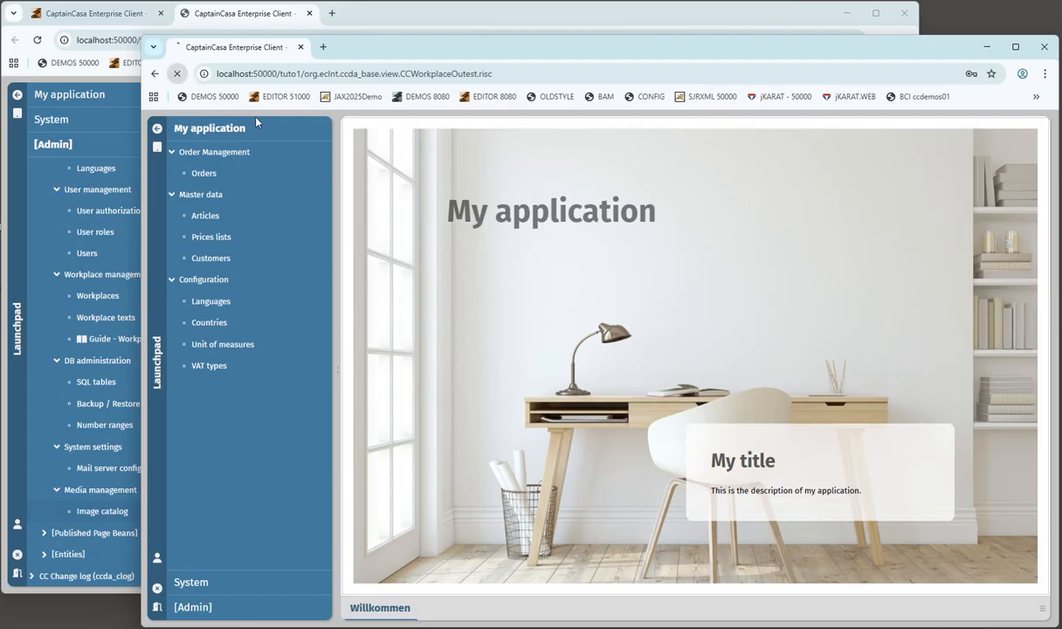